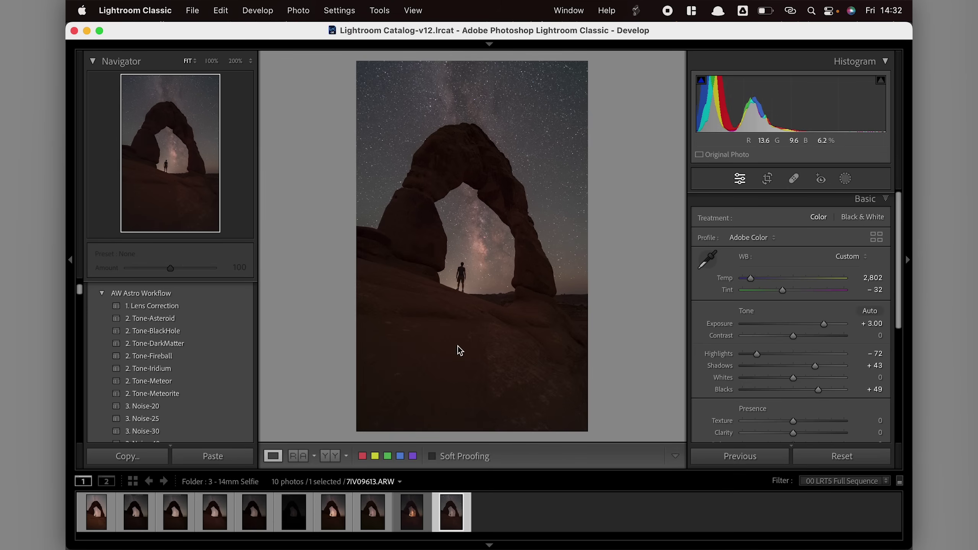
Step: Zoom to 100% on the rock and pan up to the arch to inspect blue hot pixels
{"action": "left_click", "coordinate": [423, 326]}
{"action": "left_click_drag", "start_coordinate": [447, 173], "coordinate": [487, 337]}
{"action": "left_click_drag", "start_coordinate": [508, 236], "coordinate": [518, 314]}
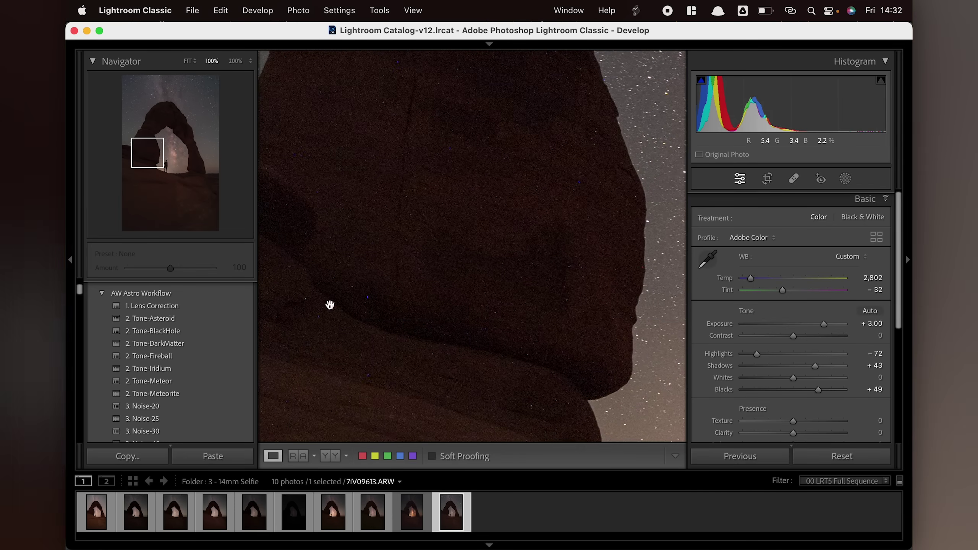
{"action": "left_click_drag", "start_coordinate": [513, 240], "coordinate": [570, 172]}
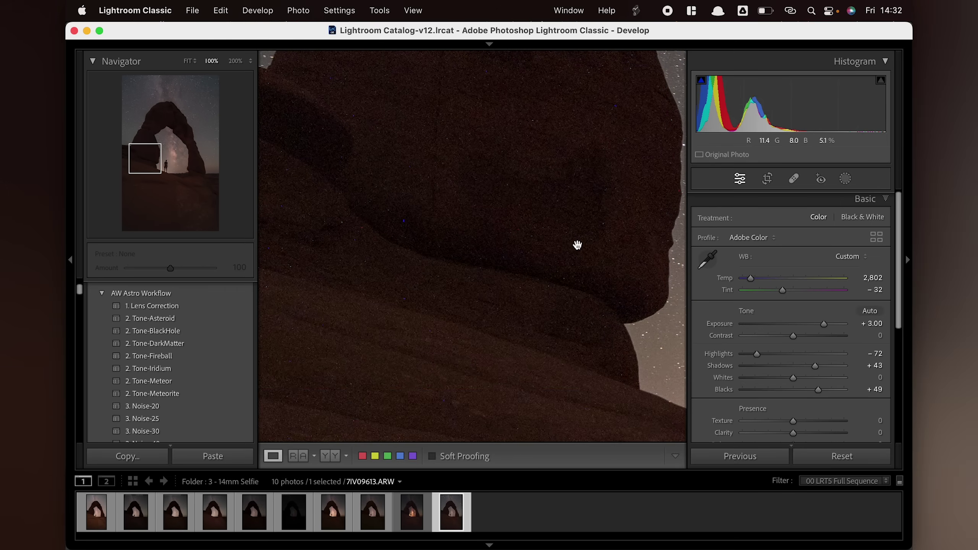
Step: Collapse Basic, open the Detail panel, and raise Color noise reduction to 57
{"action": "left_click", "coordinate": [884, 202]}
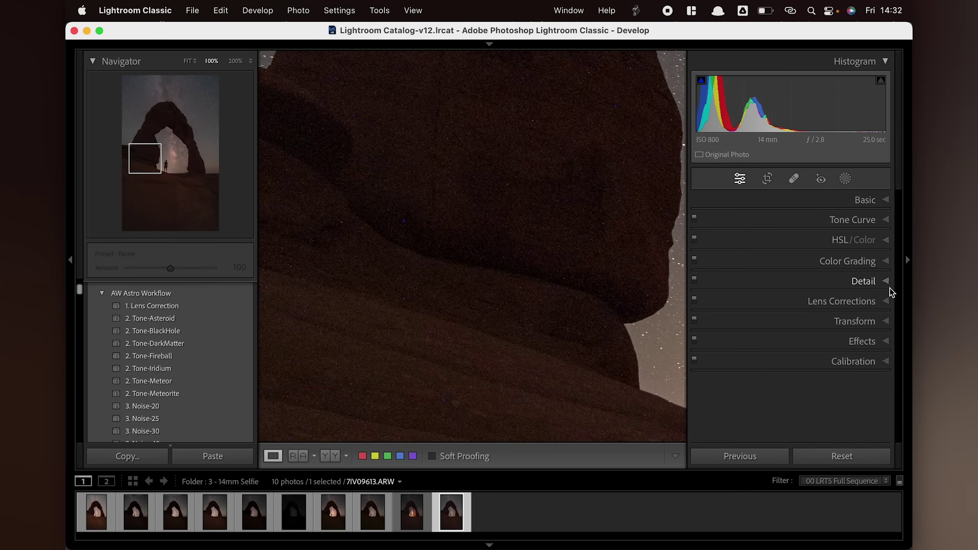
{"action": "left_click", "coordinate": [886, 284]}
{"action": "left_click_drag", "start_coordinate": [506, 343], "coordinate": [545, 319]}
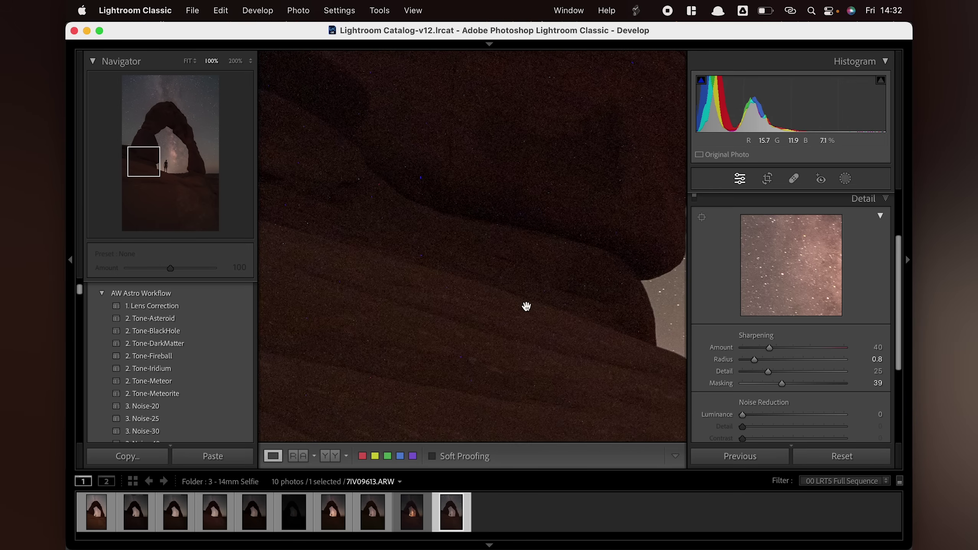
{"action": "scroll", "coordinate": [805, 385], "scroll_direction": "down", "scroll_amount": 4}
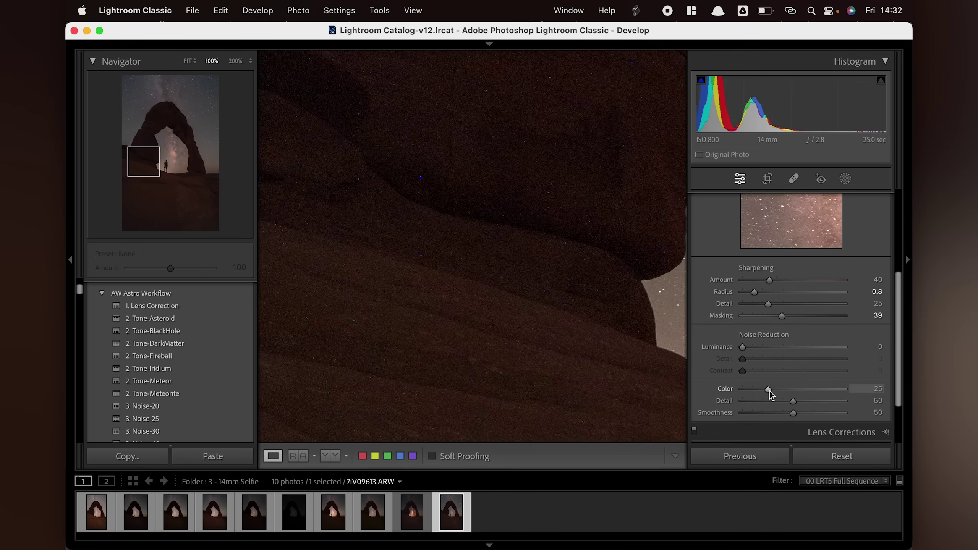
{"action": "left_click_drag", "start_coordinate": [768, 390], "coordinate": [800, 393]}
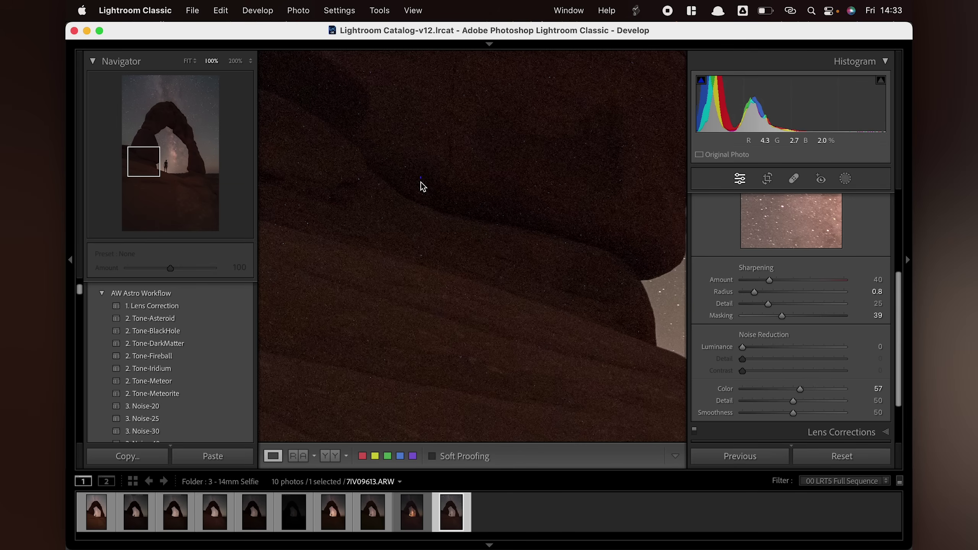
Step: Compare the rock with Color noise reduction at 0, then reset it to 25
{"action": "left_click", "coordinate": [766, 390]}
{"action": "left_click_drag", "start_coordinate": [767, 393], "coordinate": [742, 393]}
{"action": "left_click_drag", "start_coordinate": [399, 204], "coordinate": [514, 251]}
{"action": "left_click_drag", "start_coordinate": [511, 302], "coordinate": [537, 256]}
{"action": "double_click", "coordinate": [730, 391]}
Step: Pan to the standing figure and raise Luminance noise reduction to 20
{"action": "left_click_drag", "start_coordinate": [591, 342], "coordinate": [430, 195]}
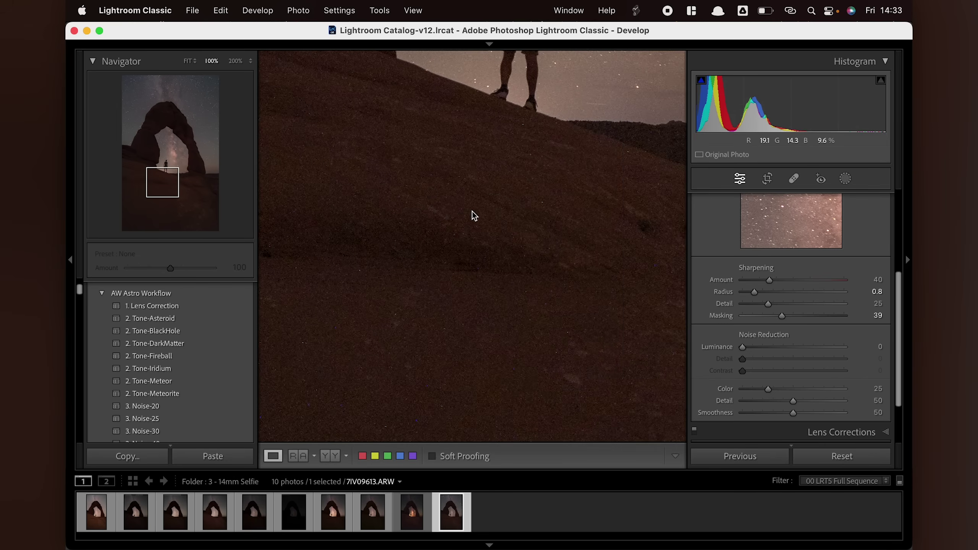
{"action": "left_click_drag", "start_coordinate": [434, 154], "coordinate": [485, 309]}
{"action": "left_click_drag", "start_coordinate": [493, 124], "coordinate": [550, 149]}
{"action": "left_click_drag", "start_coordinate": [742, 347], "coordinate": [759, 352]}
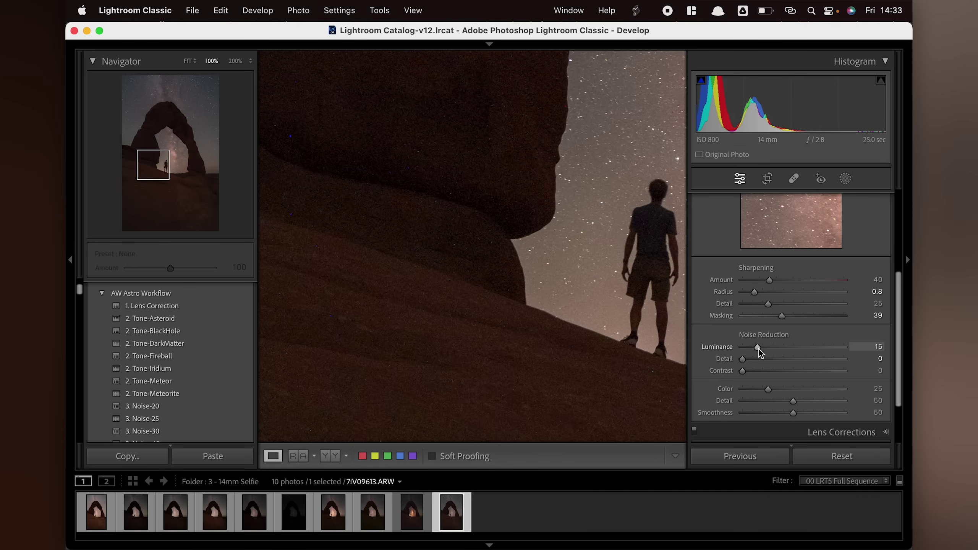
{"action": "left_click_drag", "start_coordinate": [762, 352], "coordinate": [763, 353]}
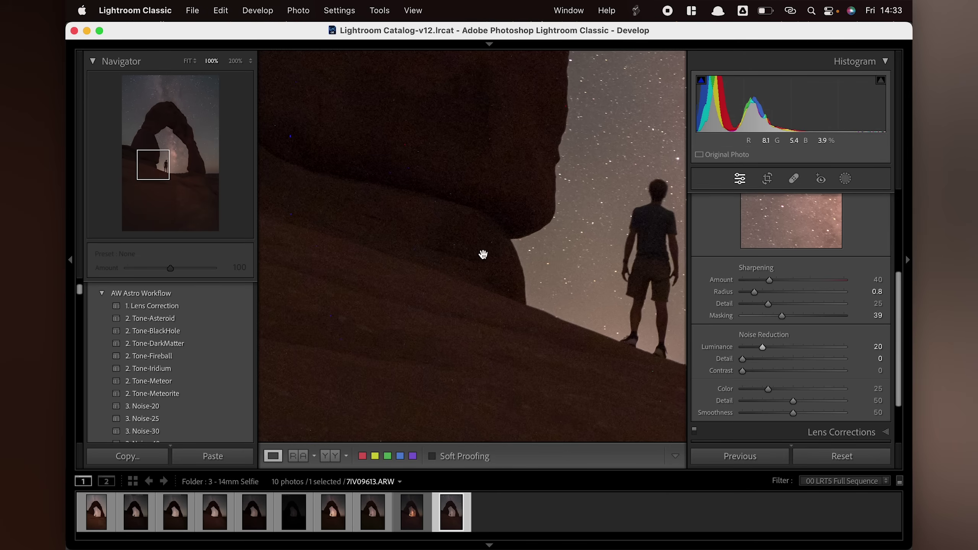
Step: Show the whole photo and bring up its Edit In options for Photoshop 2023
{"action": "left_click_drag", "start_coordinate": [482, 256], "coordinate": [467, 225]}
{"action": "left_click", "coordinate": [467, 225]}
{"action": "right_click", "coordinate": [467, 133]}
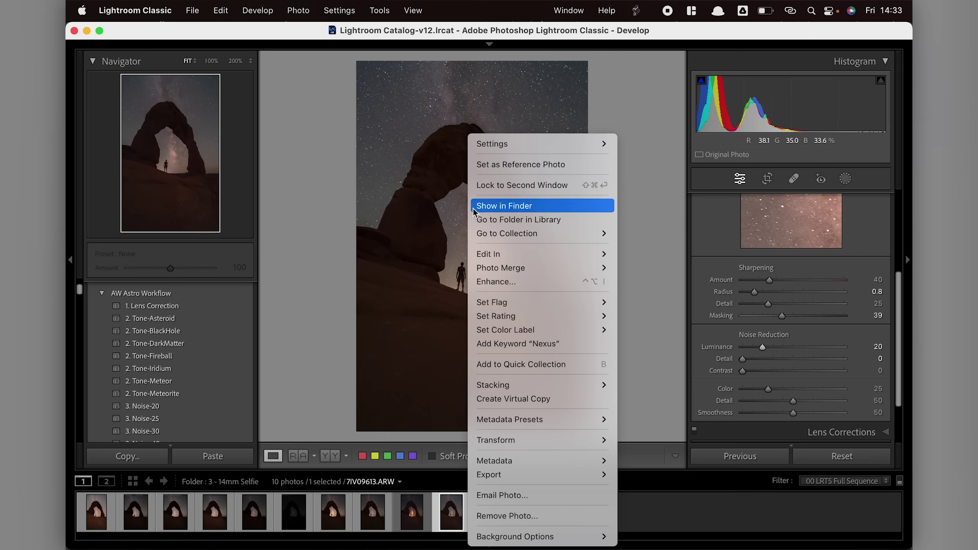
{"action": "mouse_move", "coordinate": [517, 254]}
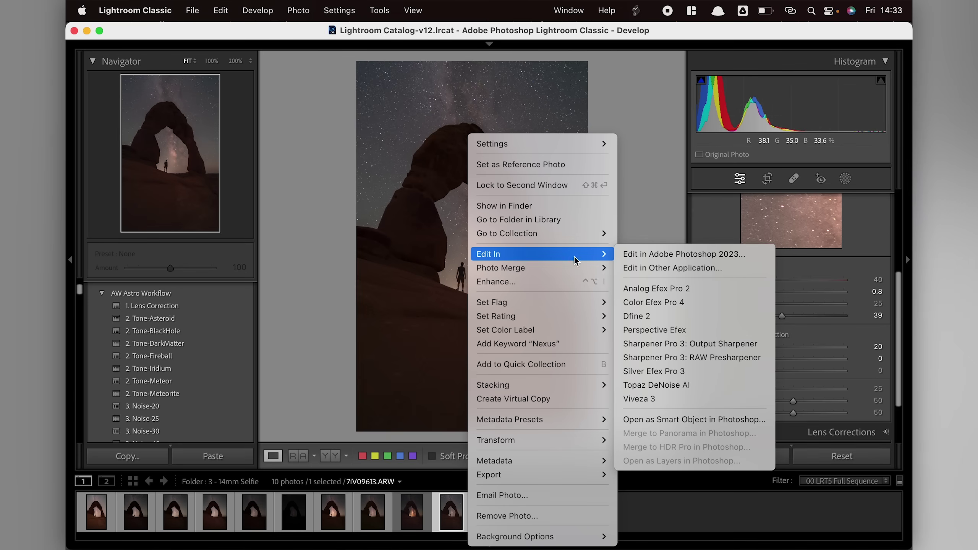
Step: Open the photo in Photoshop 2023, duplicate the Background as Layer 1, and zoom to 100%
{"action": "left_click", "coordinate": [654, 257]}
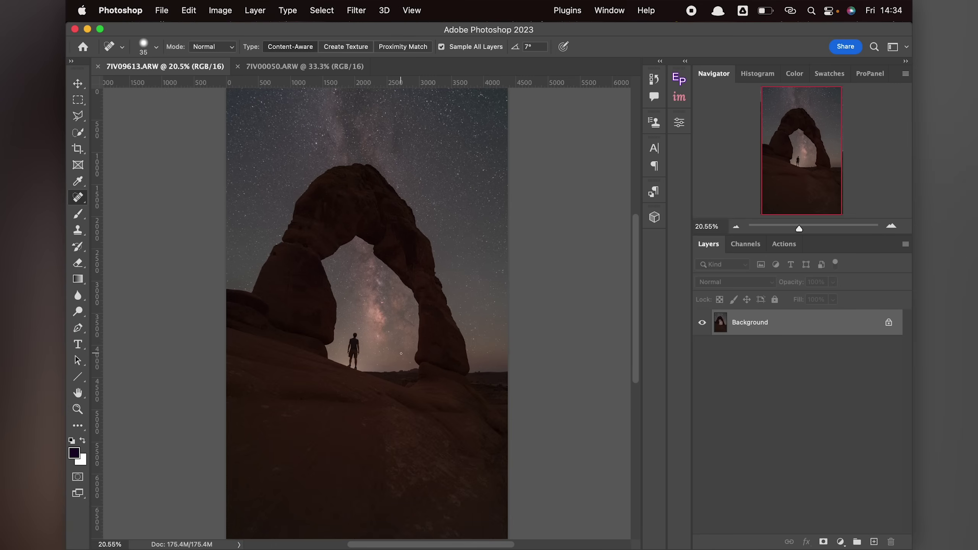
{"action": "key", "text": "super+j"}
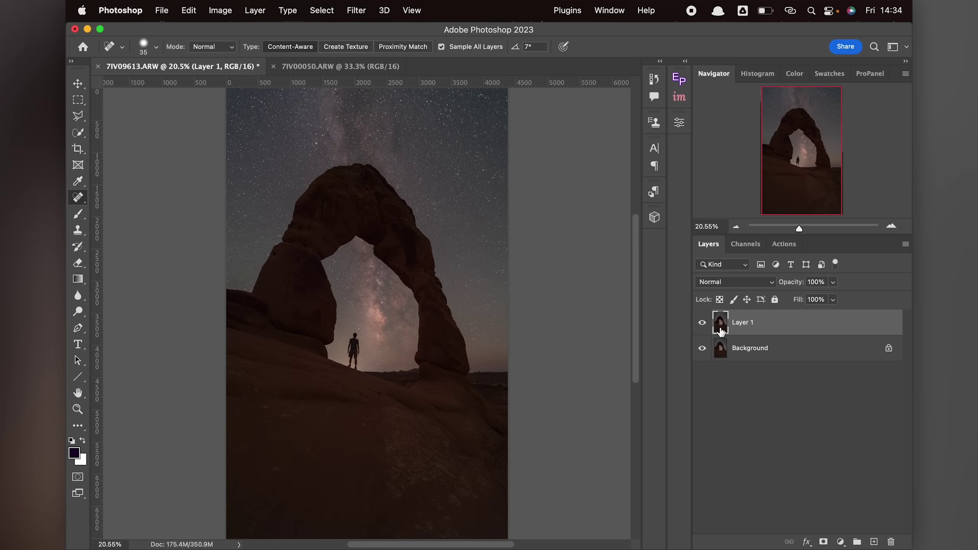
{"action": "left_click_drag", "start_coordinate": [720, 327], "coordinate": [874, 542]}
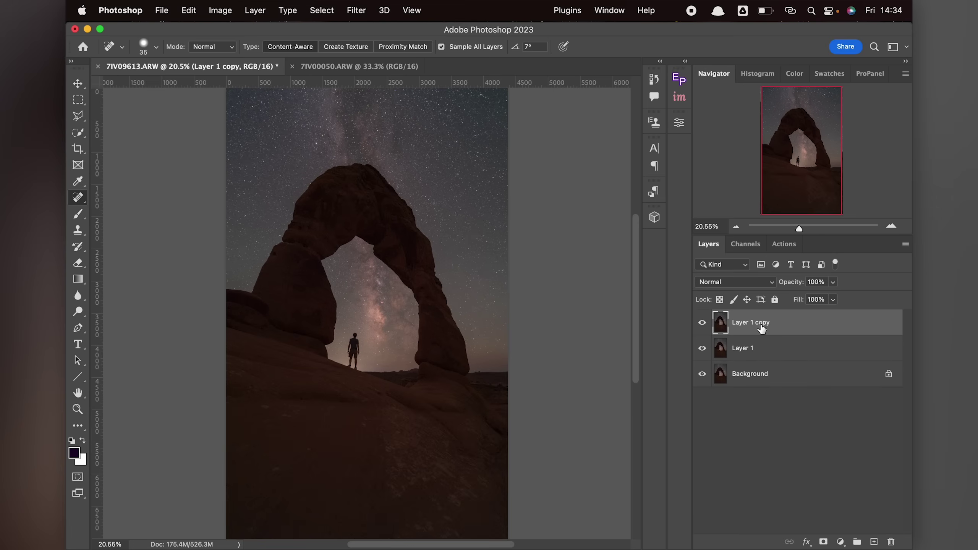
{"action": "key", "text": "super+z"}
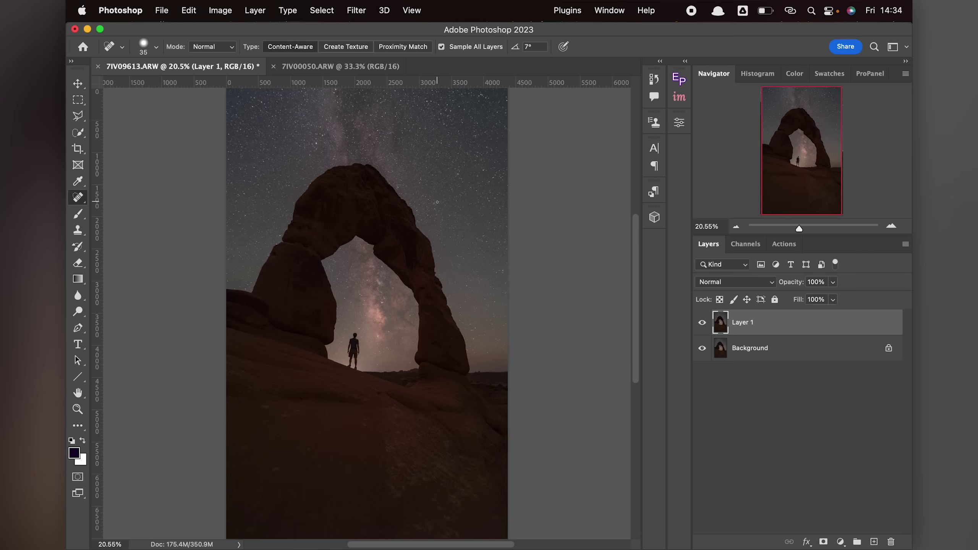
{"action": "key", "text": "super+0"}
{"action": "key", "text": "super+1"}
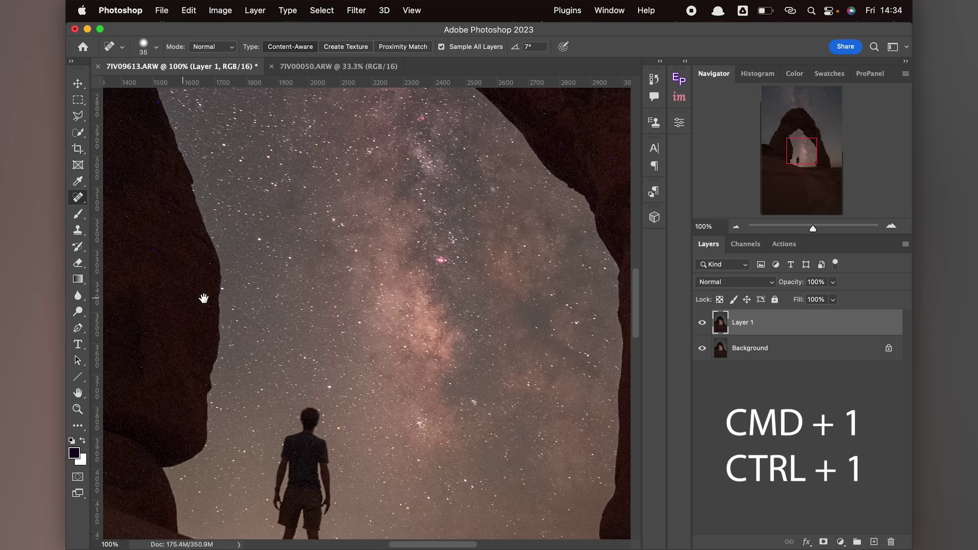
Step: Apply Dust & Scratches to Layer 1 with Radius 2 pixels and Threshold 15 levels
{"action": "left_click_drag", "start_coordinate": [212, 295], "coordinate": [461, 262]}
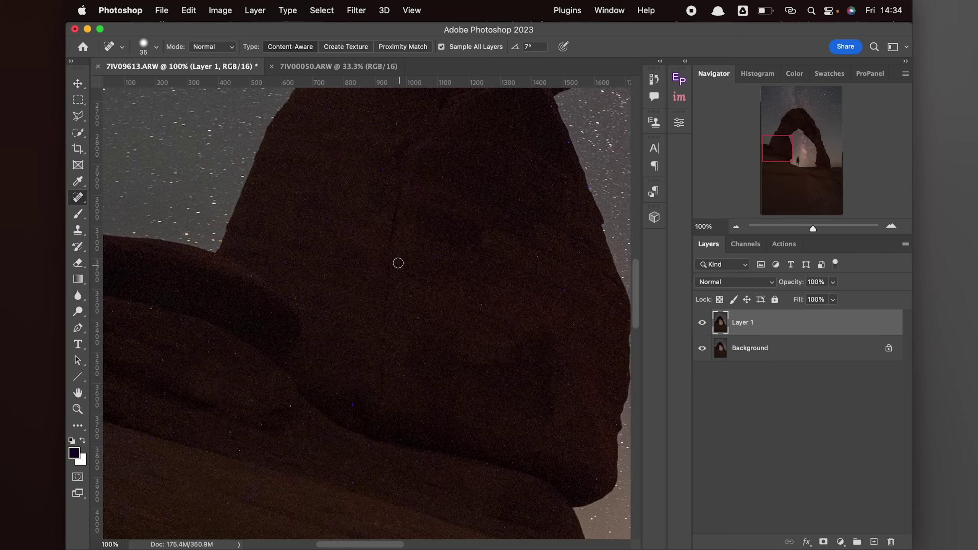
{"action": "left_click", "coordinate": [361, 13]}
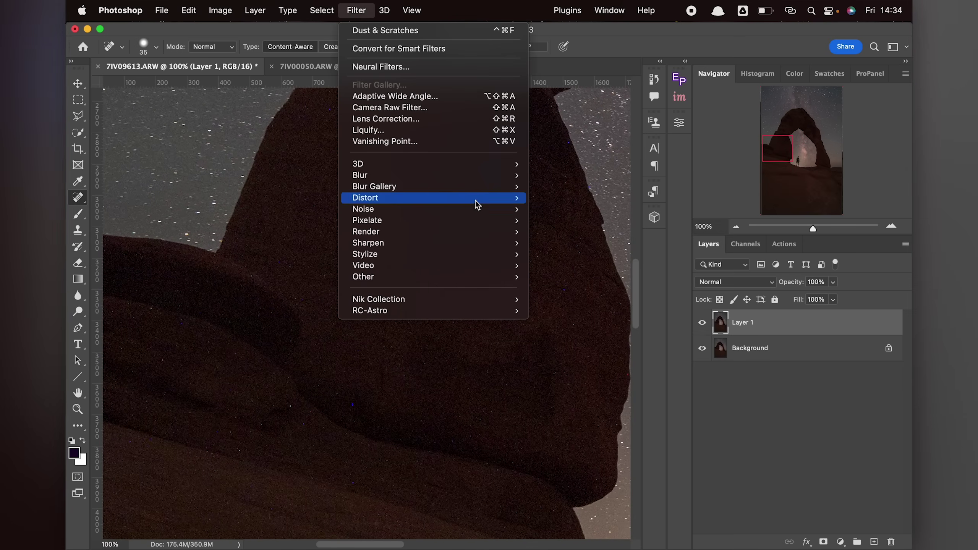
{"action": "mouse_move", "coordinate": [476, 210]}
{"action": "left_click", "coordinate": [607, 235]}
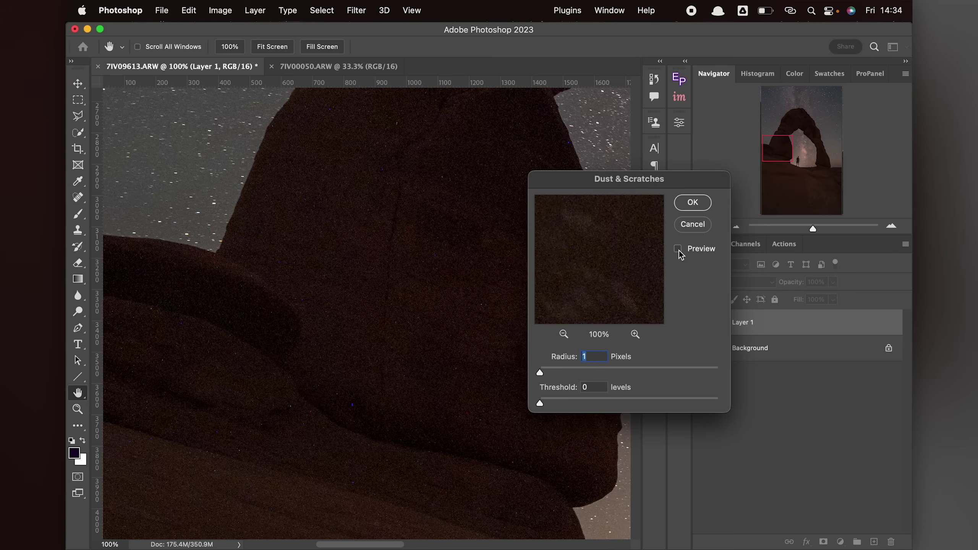
{"action": "left_click", "coordinate": [678, 249]}
{"action": "type", "text": "2"}
{"action": "left_click_drag", "start_coordinate": [540, 406], "coordinate": [550, 406]}
{"action": "key", "text": "Tab"}
{"action": "left_click_drag", "start_coordinate": [539, 404], "coordinate": [551, 406]}
{"action": "left_click", "coordinate": [693, 202]}
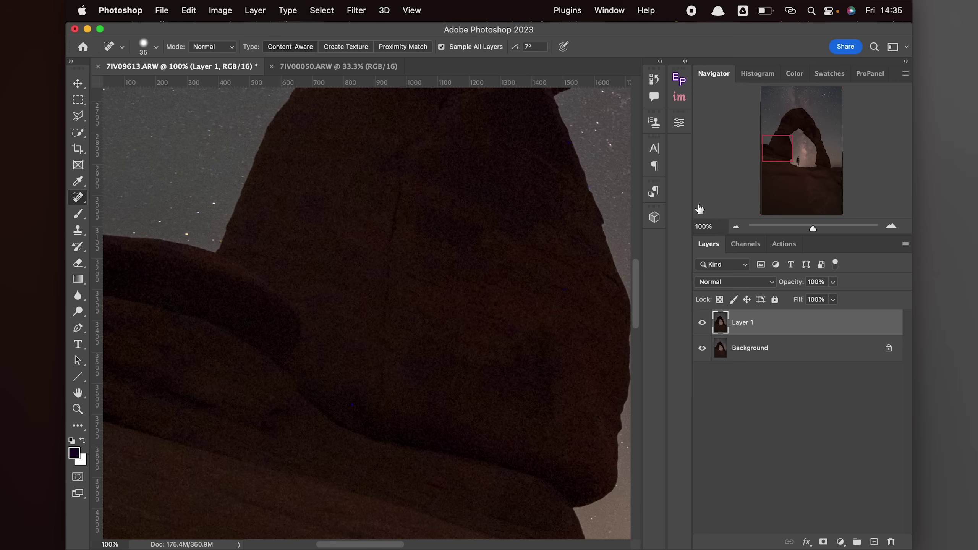
{"action": "key", "text": "super+0"}
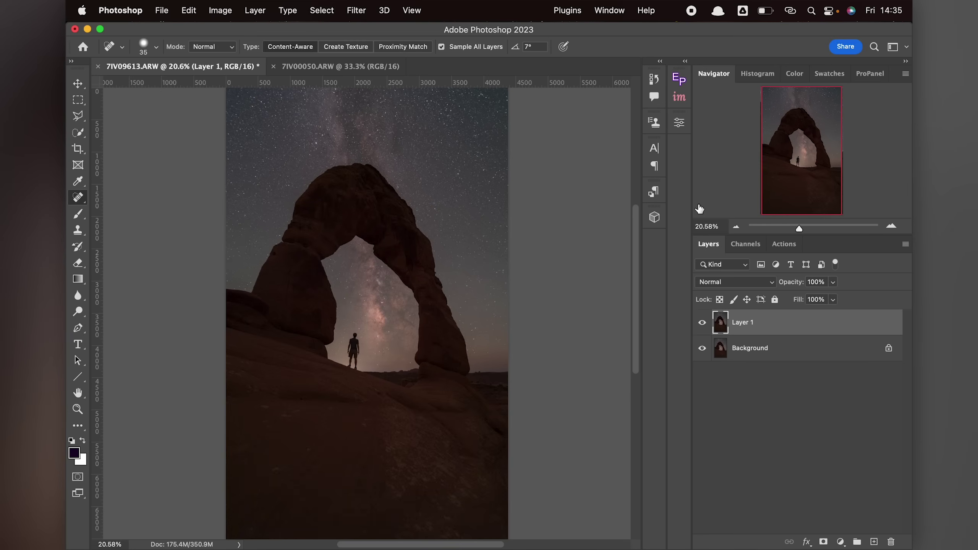
{"action": "left_click", "coordinate": [702, 323]}
{"action": "left_click", "coordinate": [703, 324]}
{"action": "left_click", "coordinate": [703, 324]}
{"action": "left_click", "coordinate": [703, 323]}
{"action": "left_click", "coordinate": [703, 324]}
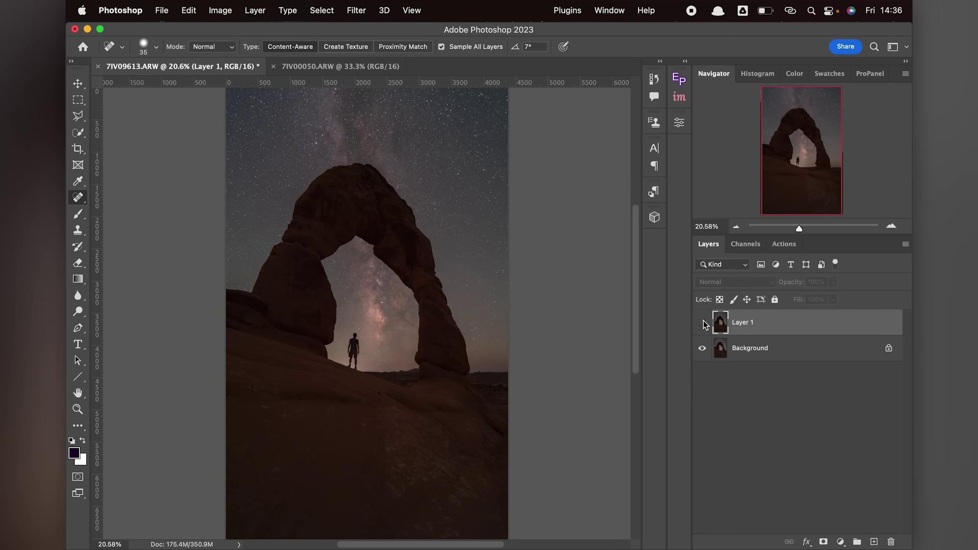
{"action": "key", "text": "super+1"}
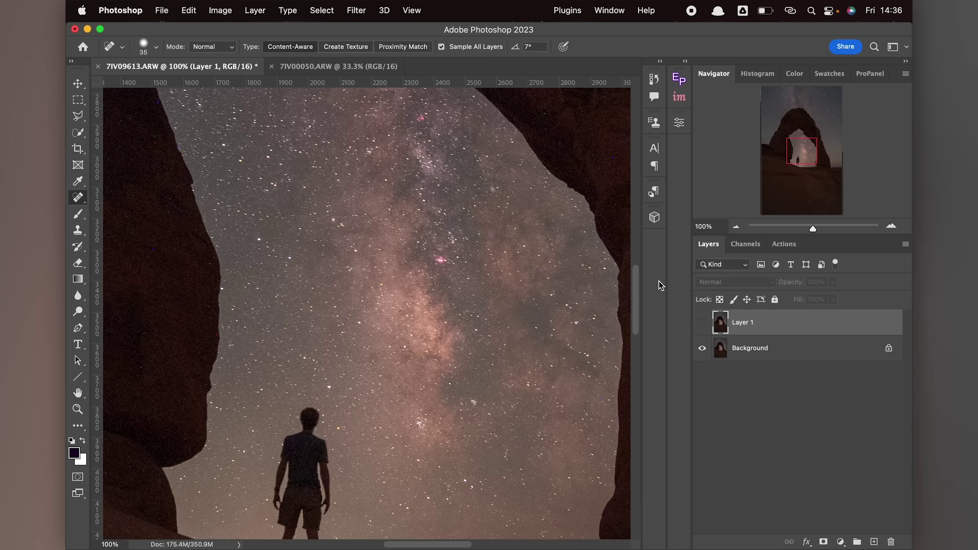
{"action": "left_click", "coordinate": [703, 326]}
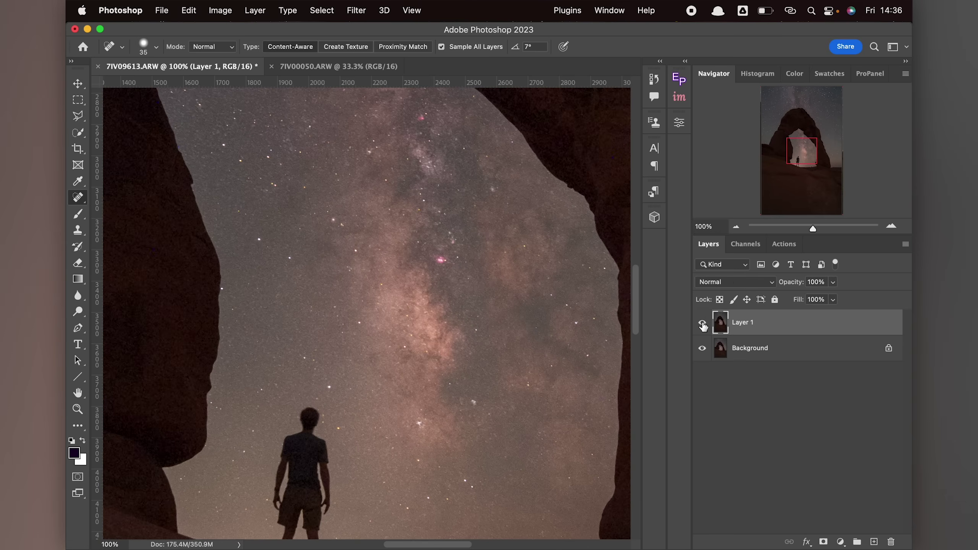
{"action": "left_click", "coordinate": [703, 326]}
{"action": "left_click", "coordinate": [703, 325]}
{"action": "left_click", "coordinate": [703, 326]}
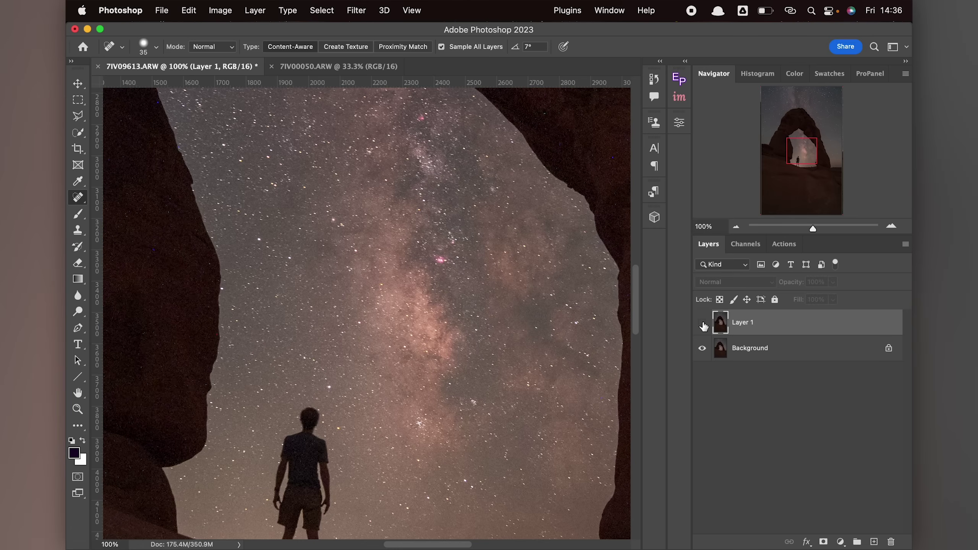
{"action": "left_click", "coordinate": [703, 326]}
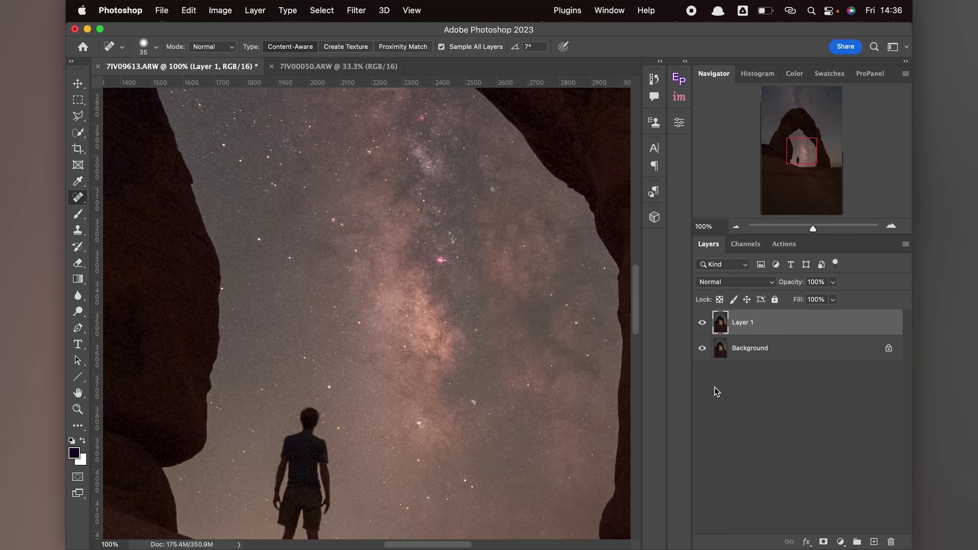
Step: Add a white layer mask to Layer 1 and try brushing over the sky and rock edge
{"action": "left_click", "coordinate": [823, 542]}
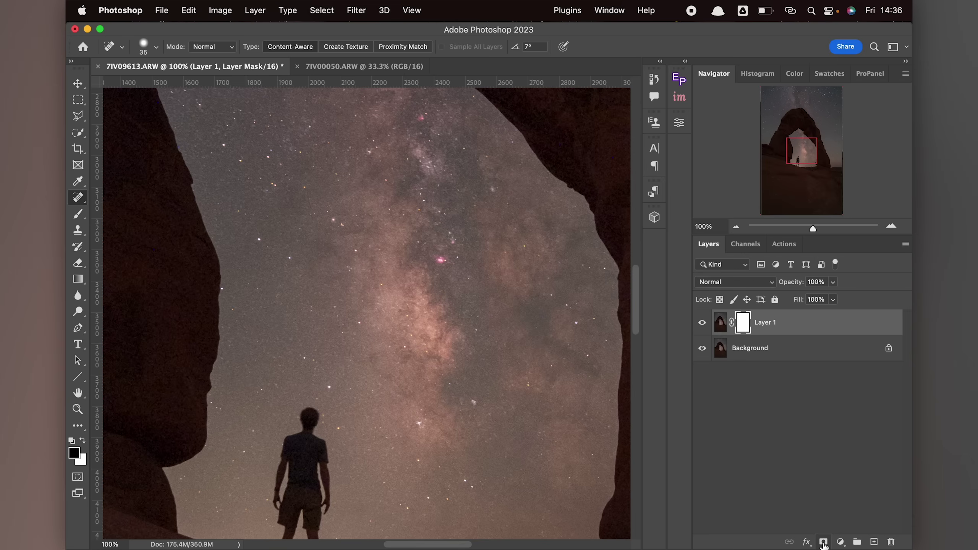
{"action": "left_click", "coordinate": [80, 215]}
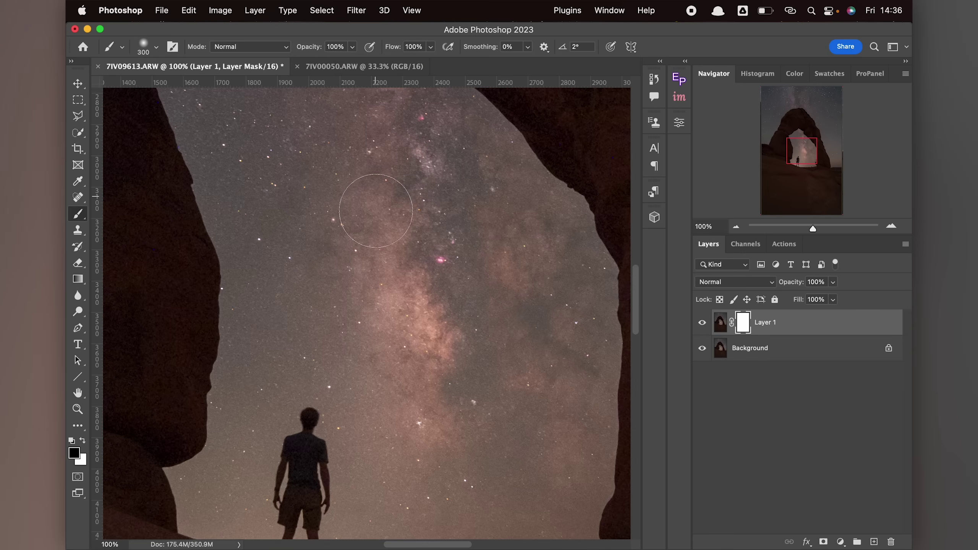
{"action": "mouse_move", "coordinate": [389, 342]}
{"action": "left_mouse_down"}
{"action": "mouse_move", "coordinate": [355, 219]}
{"action": "mouse_move", "coordinate": [316, 164]}
{"action": "mouse_move", "coordinate": [414, 157]}
{"action": "mouse_move", "coordinate": [531, 281]}
{"action": "mouse_move", "coordinate": [336, 252]}
{"action": "mouse_move", "coordinate": [270, 228]}
{"action": "mouse_move", "coordinate": [426, 400]}
{"action": "mouse_move", "coordinate": [448, 214]}
{"action": "mouse_move", "coordinate": [535, 410]}
{"action": "mouse_move", "coordinate": [461, 381]}
{"action": "mouse_move", "coordinate": [277, 228]}
{"action": "mouse_move", "coordinate": [261, 157]}
{"action": "mouse_move", "coordinate": [240, 120]}
{"action": "mouse_move", "coordinate": [502, 303]}
{"action": "left_mouse_up"}
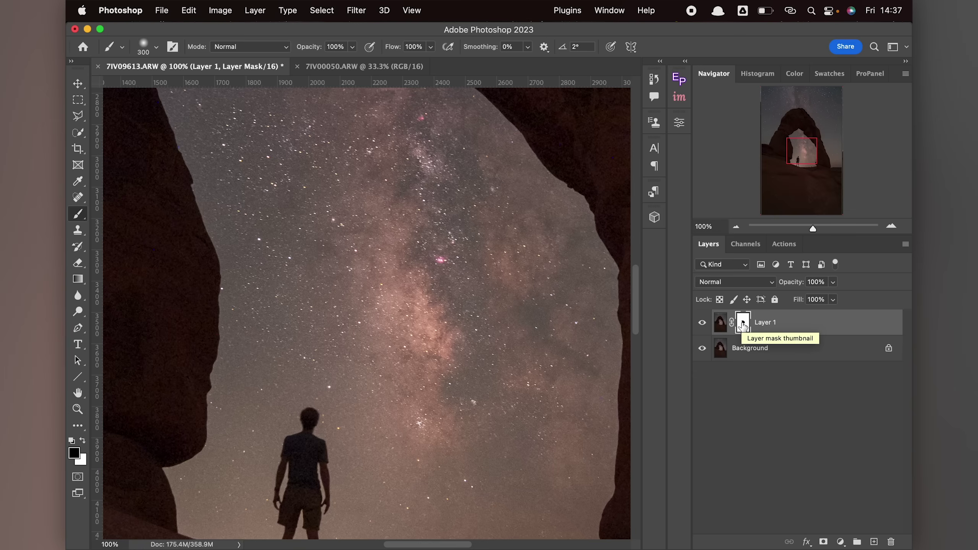
{"action": "left_click", "coordinate": [721, 327]}
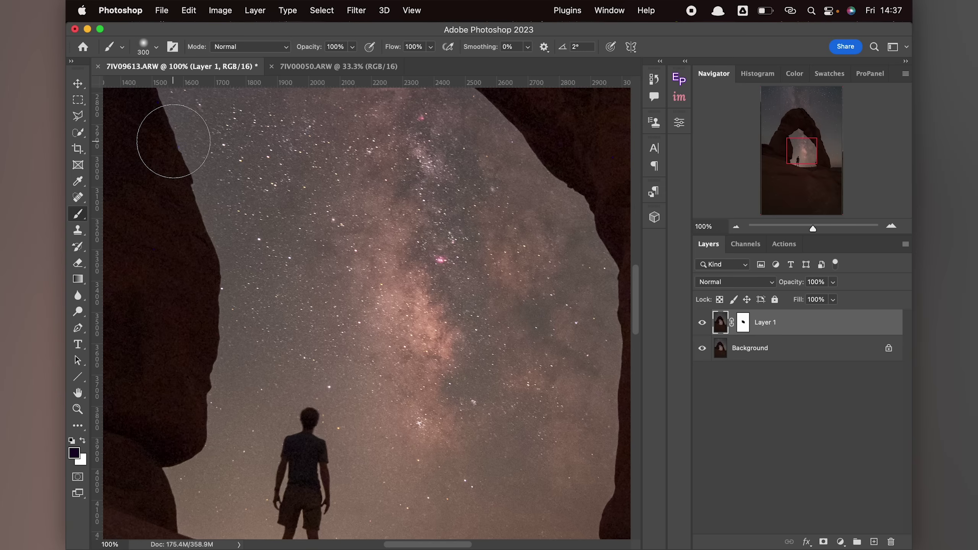
{"action": "mouse_move", "coordinate": [174, 134]}
{"action": "left_mouse_down"}
{"action": "mouse_move", "coordinate": [307, 196]}
{"action": "mouse_move", "coordinate": [165, 147]}
{"action": "mouse_move", "coordinate": [262, 325]}
{"action": "mouse_move", "coordinate": [228, 356]}
{"action": "mouse_move", "coordinate": [275, 395]}
{"action": "left_mouse_up"}
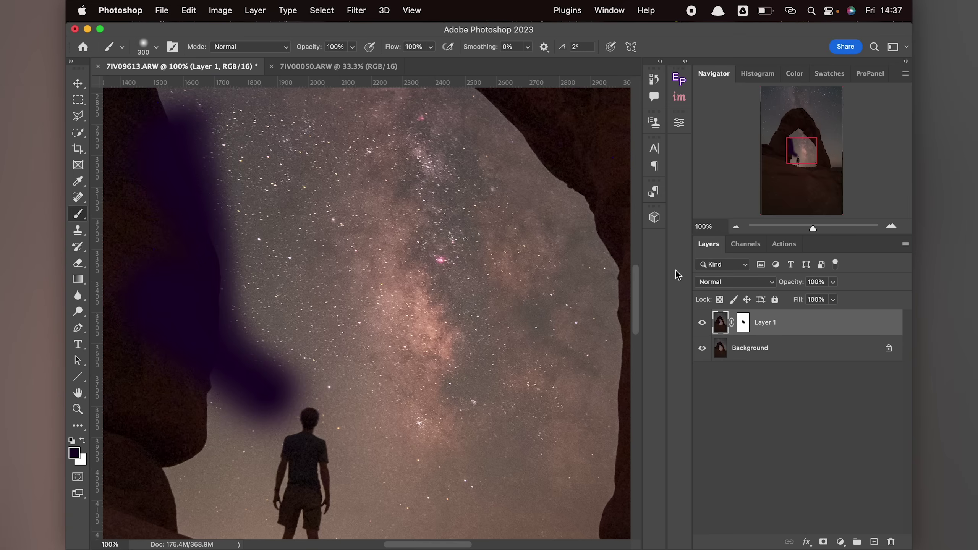
{"action": "key", "text": "backslash"}
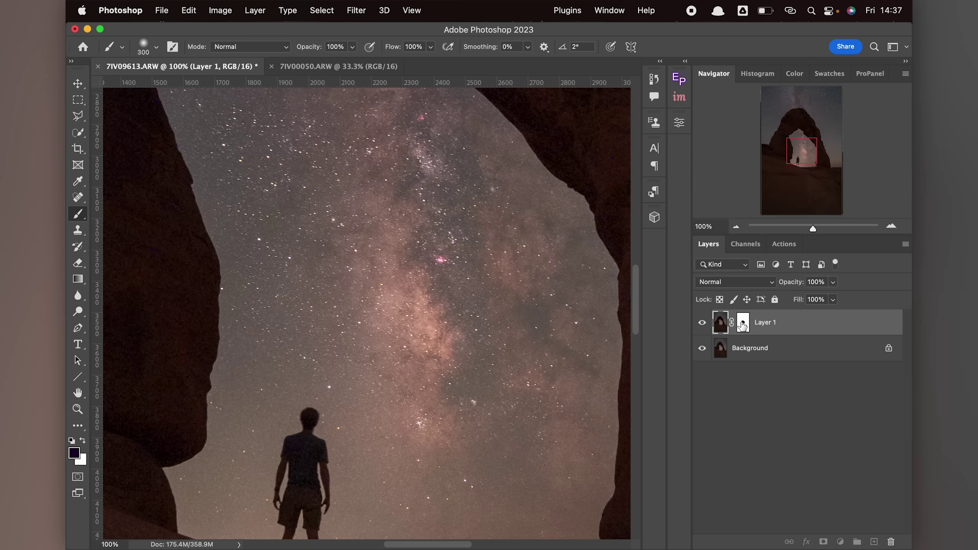
Step: Set the foreground colour to black and paint Layer 1's mask over the sky
{"action": "left_click", "coordinate": [742, 325]}
{"action": "left_click", "coordinate": [75, 453]}
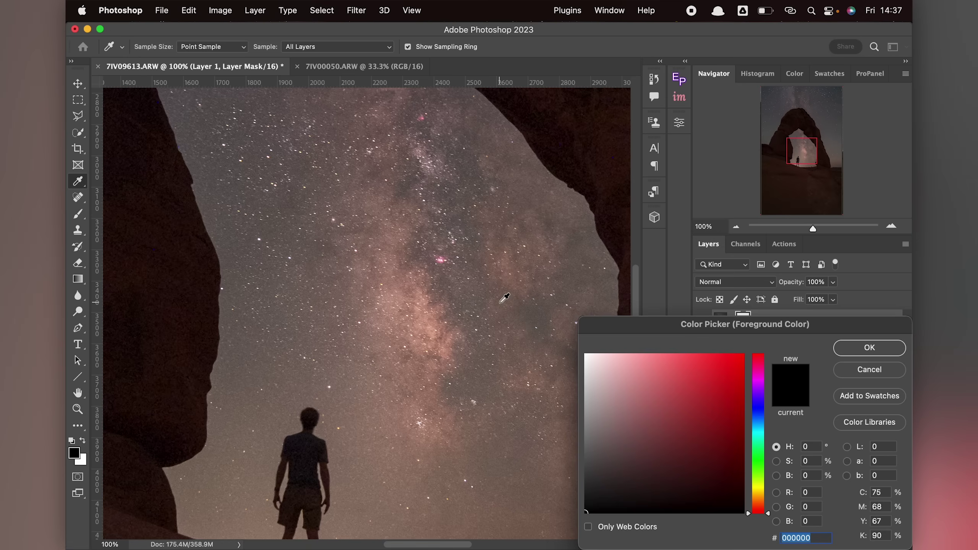
{"action": "left_click", "coordinate": [895, 346]}
{"action": "key", "text": "b"}
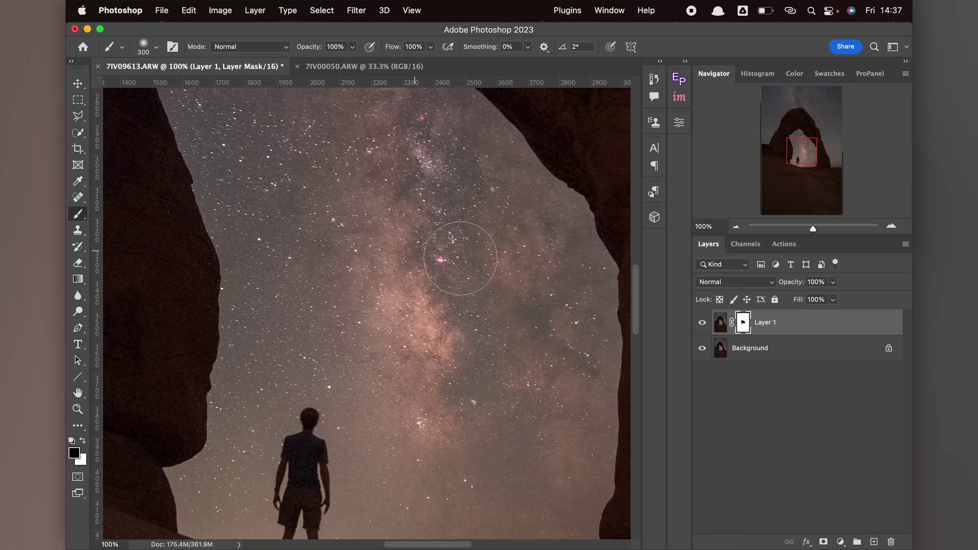
{"action": "key", "text": "z"}
{"action": "left_click_drag", "start_coordinate": [454, 310], "coordinate": [377, 317]}
Step: Delete Layer 1's existing layer mask
{"action": "key", "text": "b"}
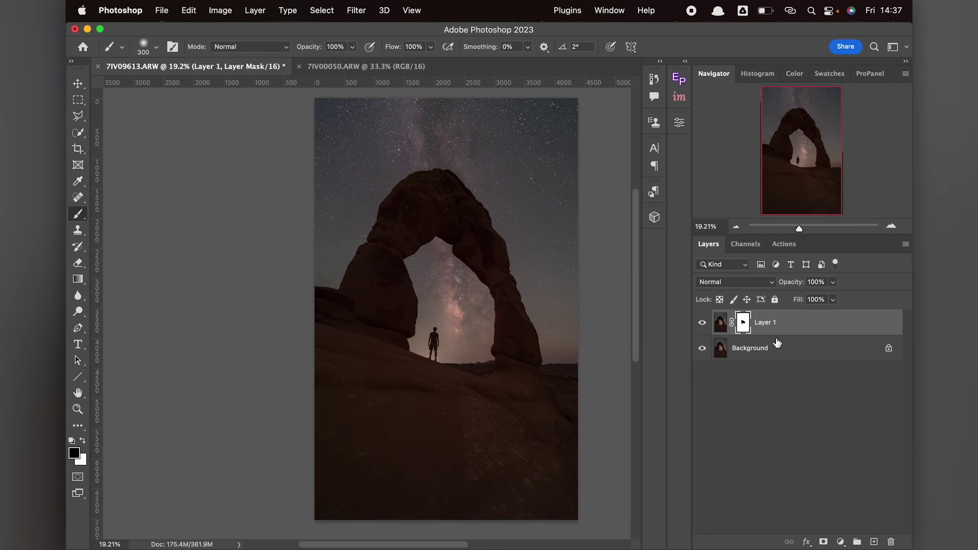
{"action": "right_click", "coordinate": [742, 322]}
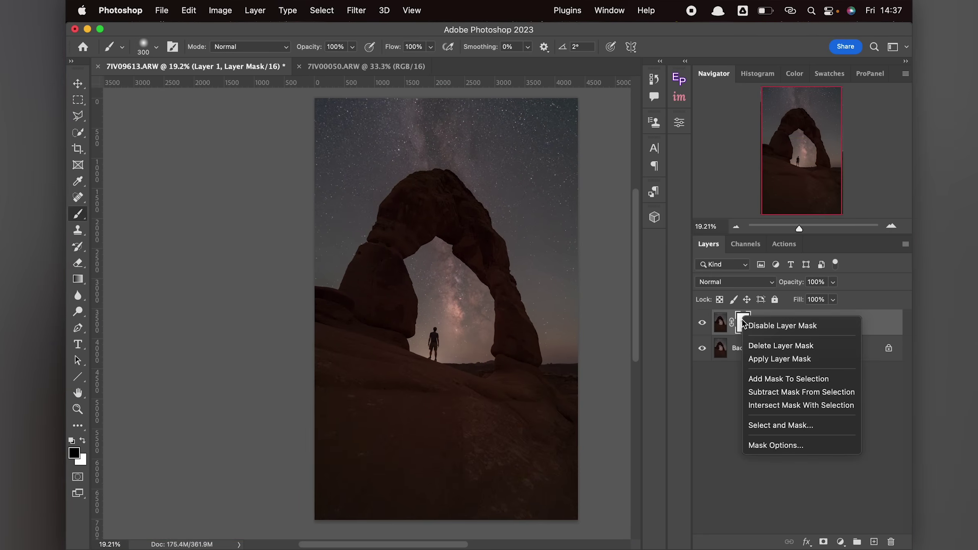
{"action": "left_click", "coordinate": [779, 346]}
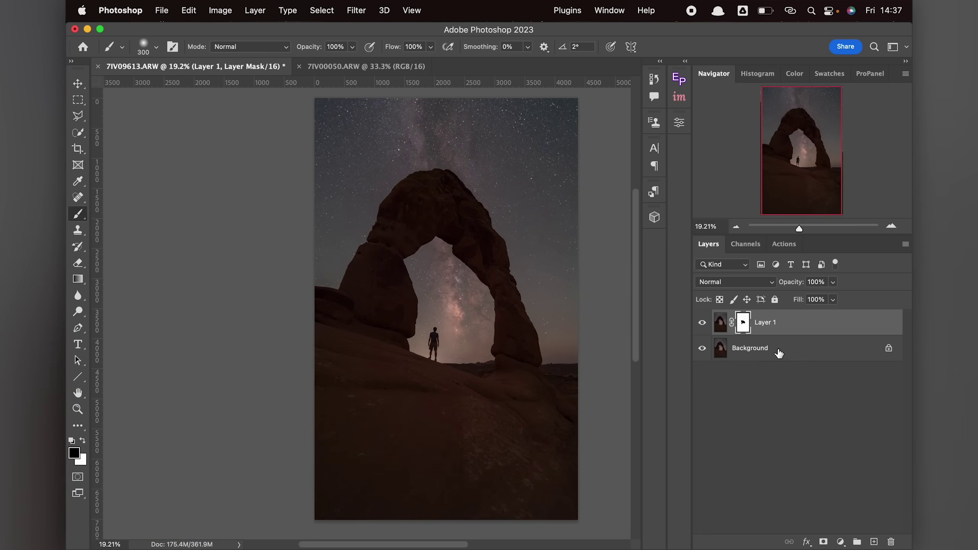
Step: Quick Select the arch, the standing figure and the foreground rock
{"action": "left_click", "coordinate": [80, 133]}
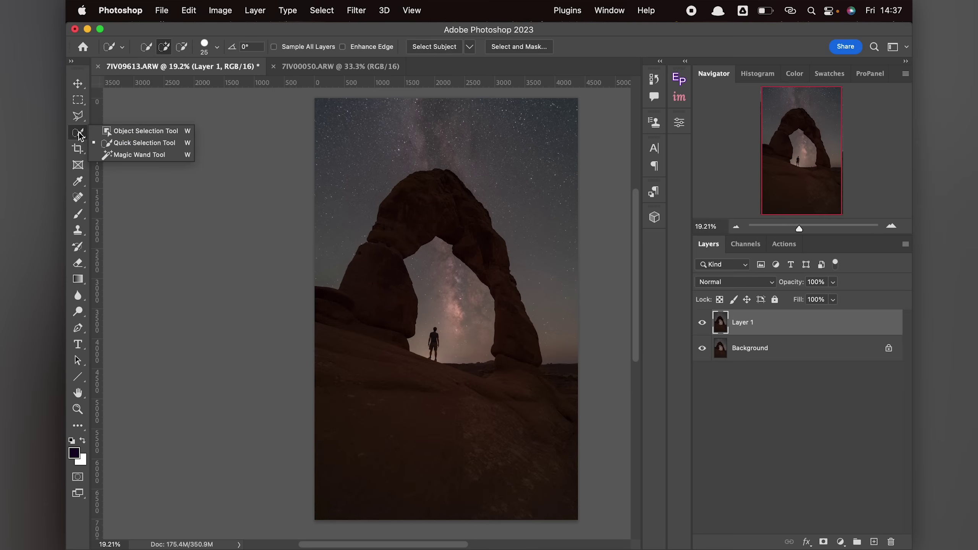
{"action": "left_click", "coordinate": [143, 146]}
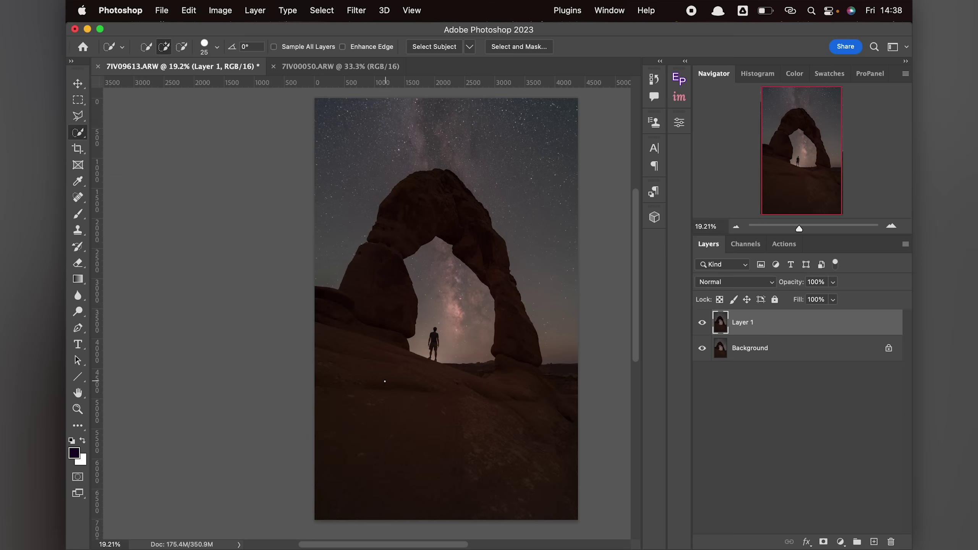
{"action": "mouse_move", "coordinate": [343, 381]}
{"action": "left_mouse_down"}
{"action": "mouse_move", "coordinate": [495, 445]}
{"action": "mouse_move", "coordinate": [558, 453]}
{"action": "left_mouse_up"}
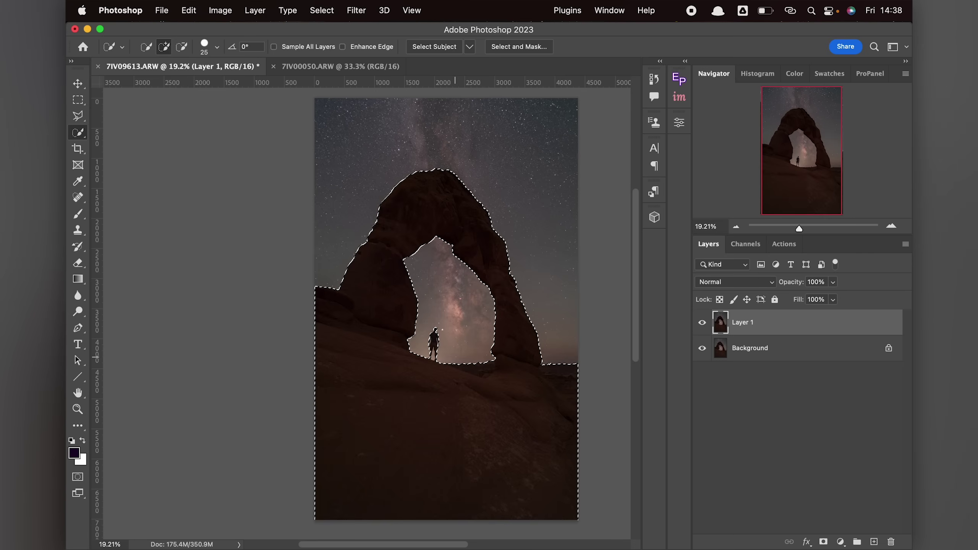
{"action": "key", "text": "z"}
{"action": "left_click_drag", "start_coordinate": [439, 358], "coordinate": [494, 369]}
{"action": "key", "text": "w"}
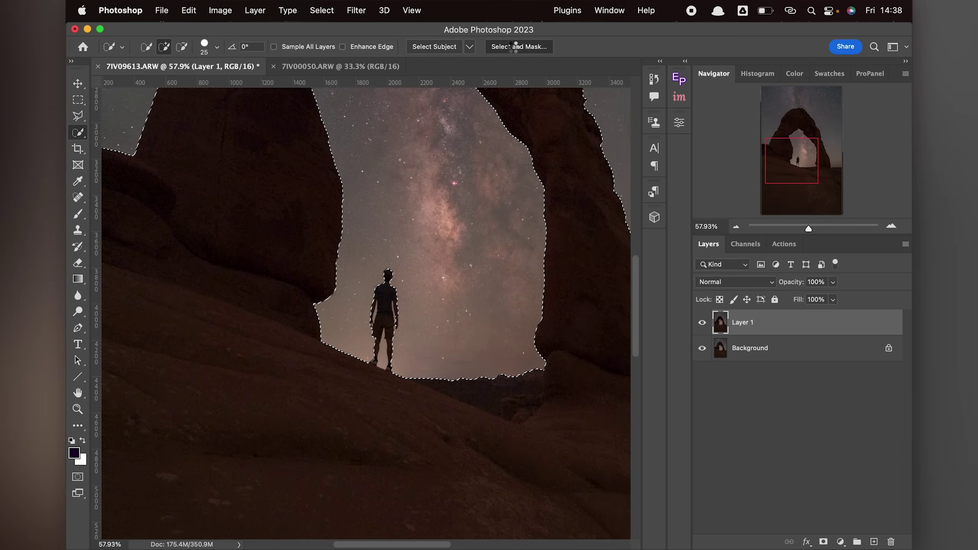
Step: Refine the selection in Select and Mask to exclude the sky between the man's legs
{"action": "left_click", "coordinate": [515, 47]}
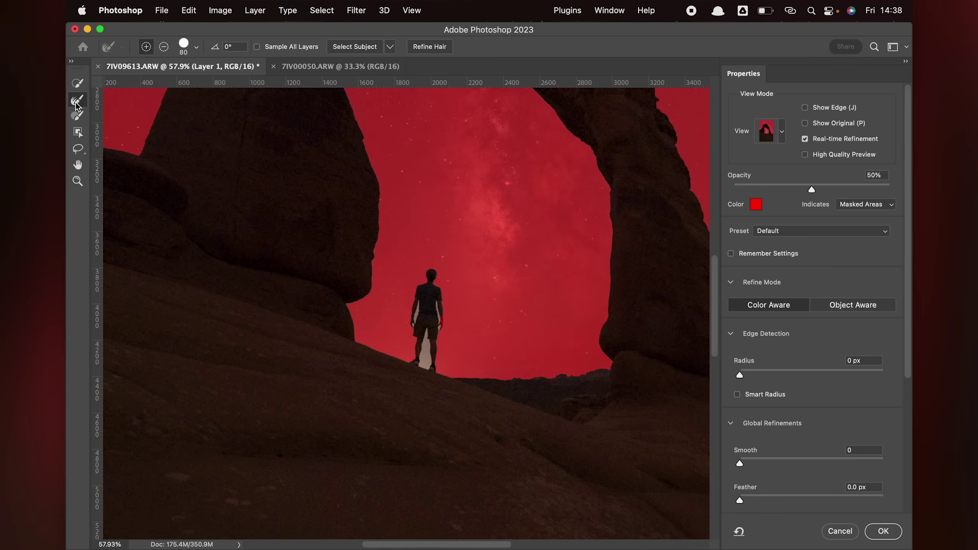
{"action": "left_click", "coordinate": [77, 101]}
{"action": "mouse_move", "coordinate": [415, 332]}
{"action": "left_mouse_down"}
{"action": "mouse_move", "coordinate": [430, 335]}
{"action": "mouse_move", "coordinate": [426, 377]}
{"action": "mouse_move", "coordinate": [429, 364]}
{"action": "left_mouse_up"}
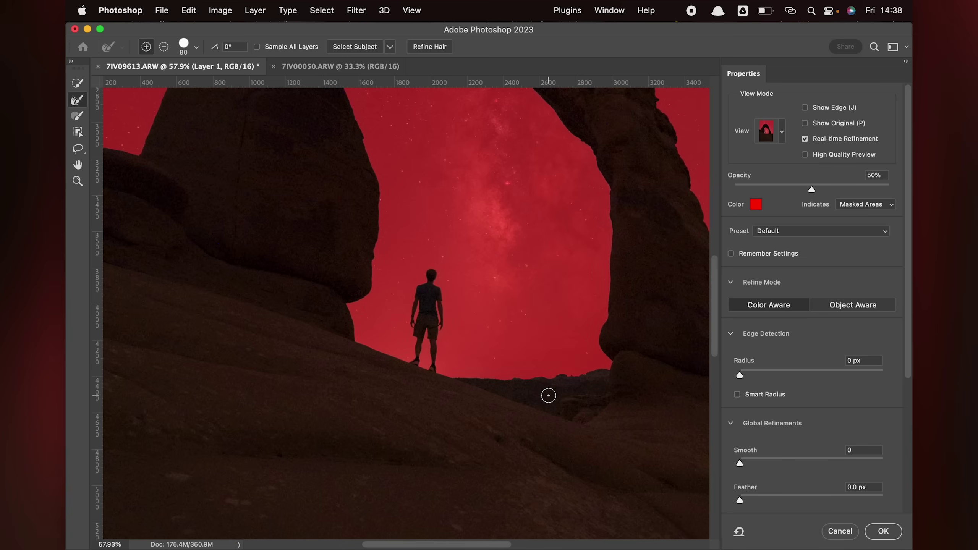
{"action": "left_click", "coordinate": [883, 531]}
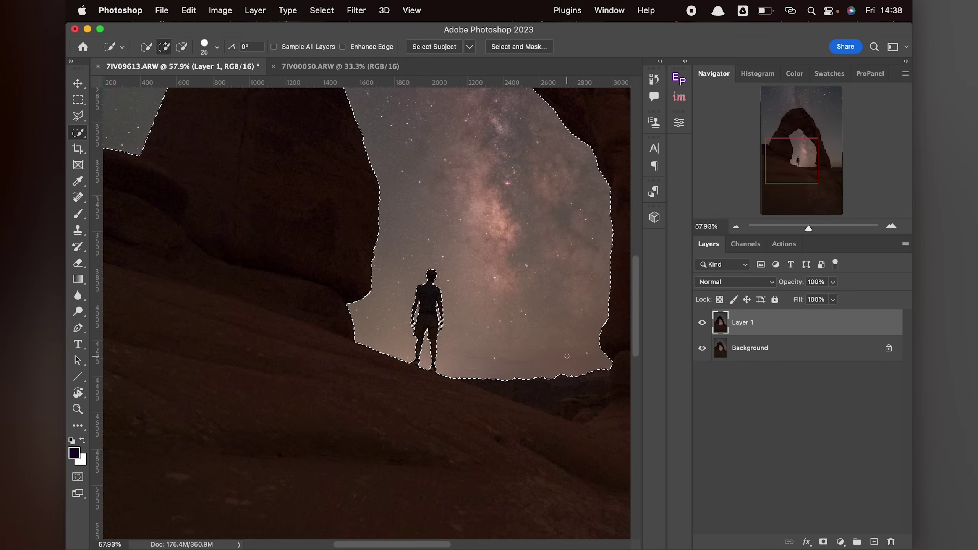
{"action": "key", "text": "super+0"}
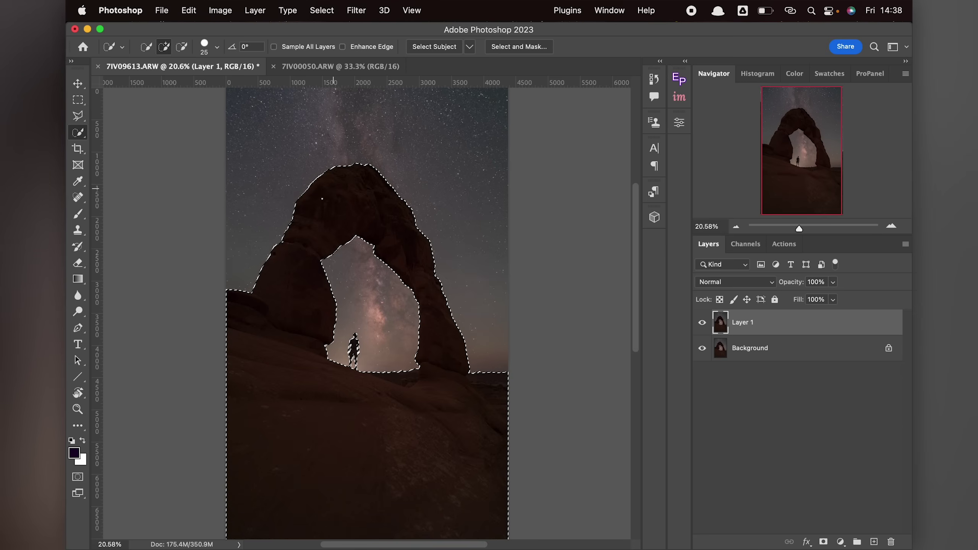
{"action": "left_click", "coordinate": [823, 542]}
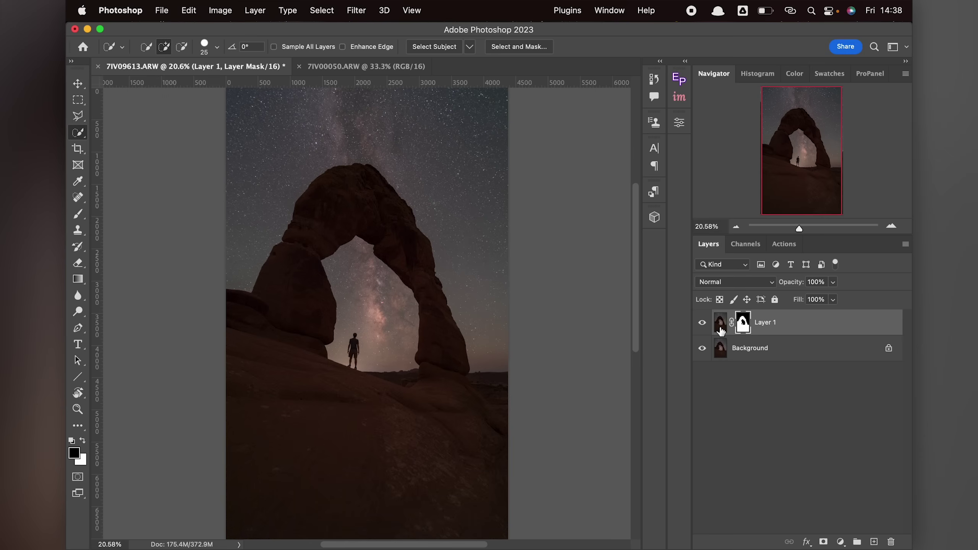
{"action": "left_click", "coordinate": [741, 325], "text": "alt"}
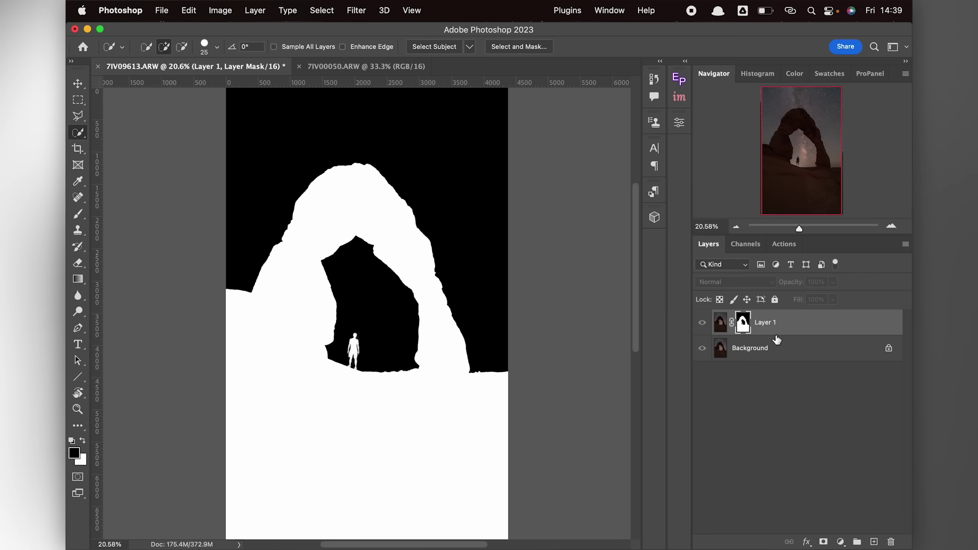
{"action": "key", "text": "backslash"}
{"action": "left_click", "coordinate": [720, 322]}
{"action": "key", "text": "super+1"}
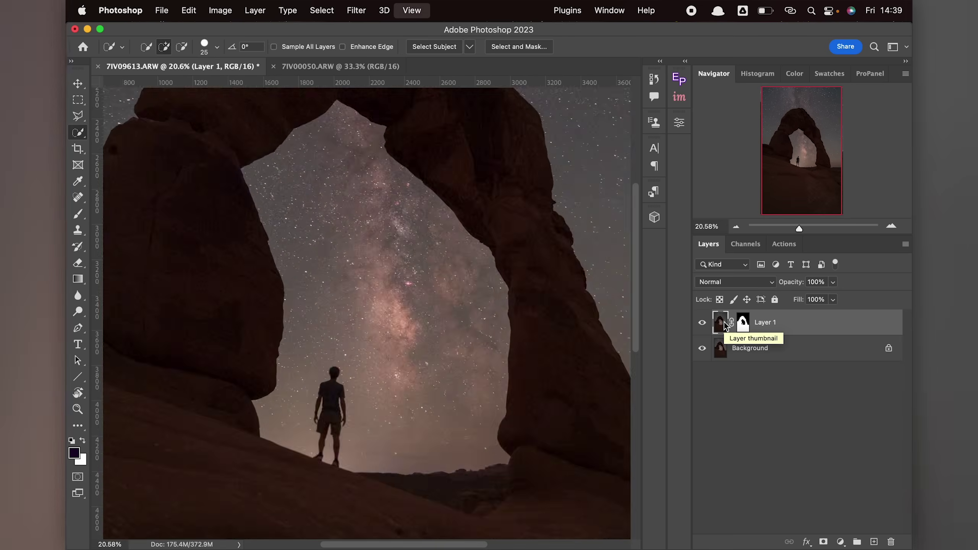
{"action": "left_click_drag", "start_coordinate": [228, 327], "coordinate": [447, 343]}
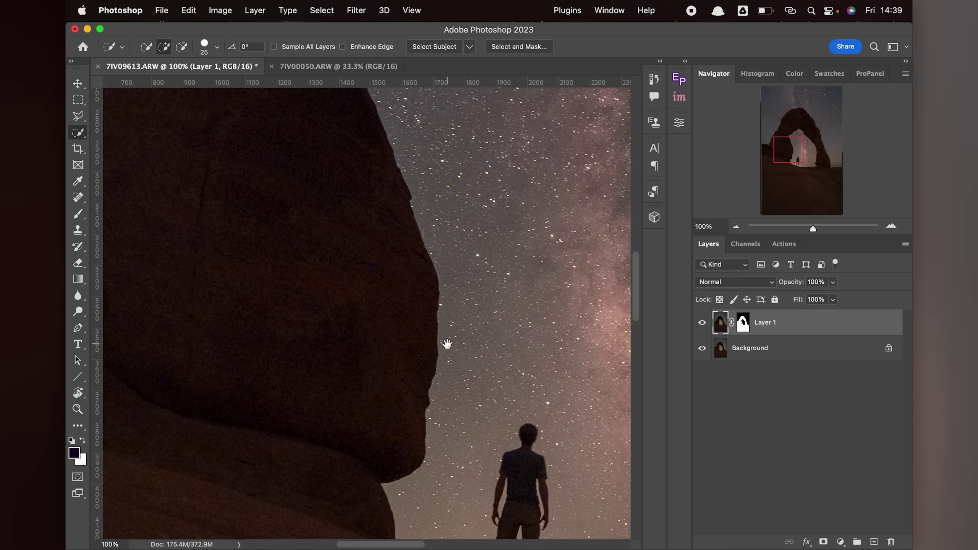
{"action": "left_click", "coordinate": [701, 324]}
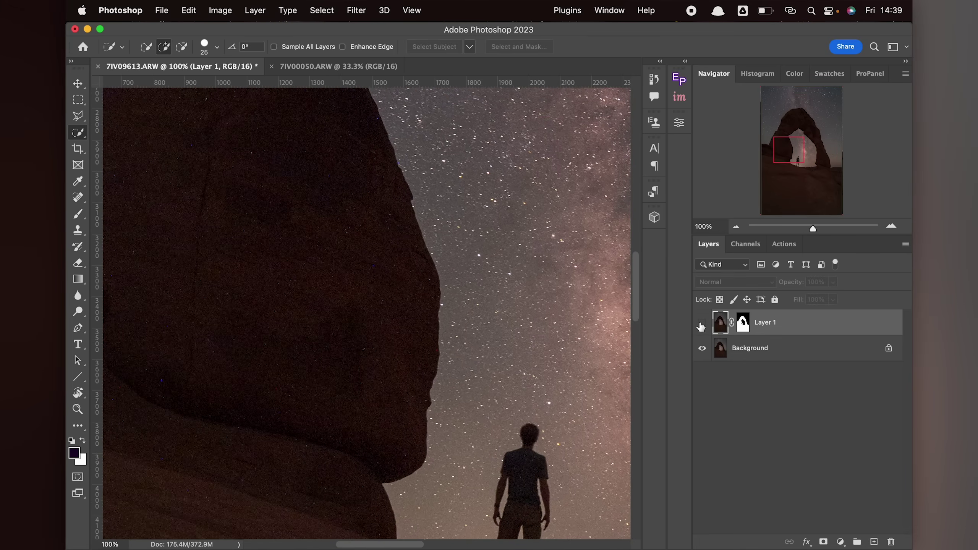
{"action": "left_click", "coordinate": [701, 324]}
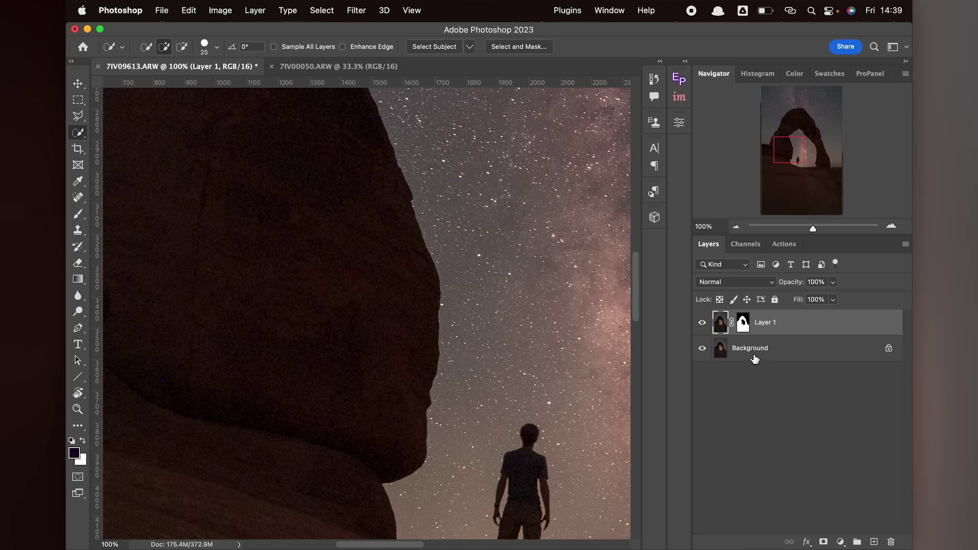
{"action": "left_click", "coordinate": [700, 325]}
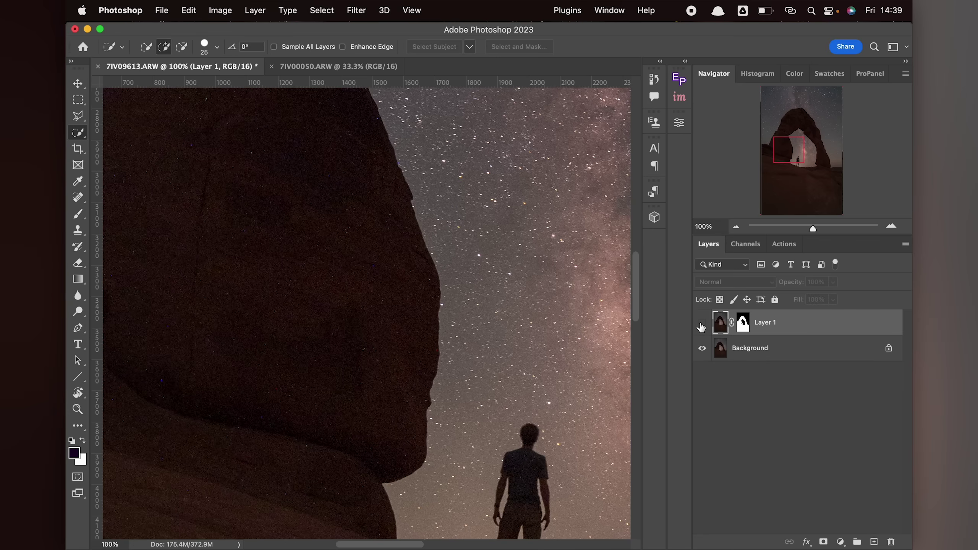
{"action": "left_click", "coordinate": [701, 326]}
{"action": "left_click", "coordinate": [700, 326]}
{"action": "left_click", "coordinate": [701, 326]}
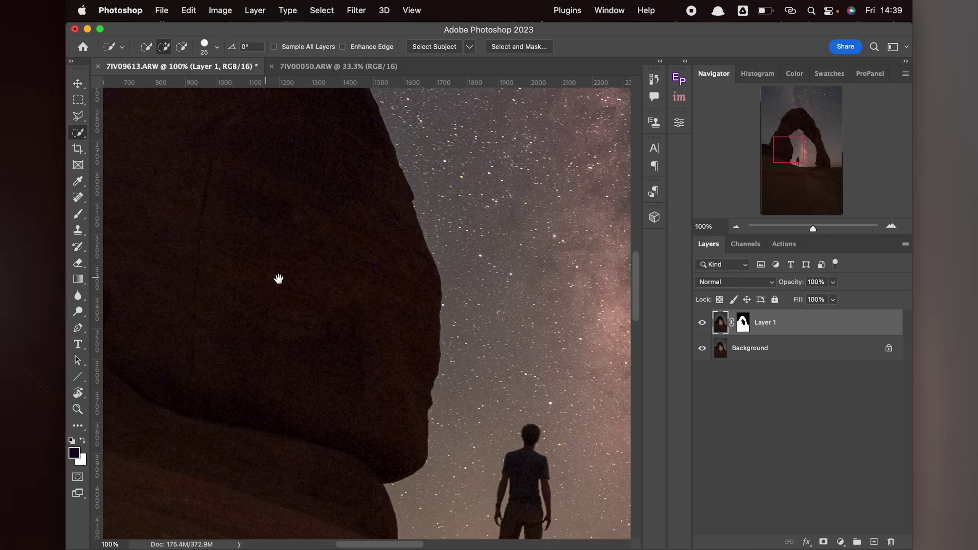
{"action": "left_click_drag", "start_coordinate": [299, 278], "coordinate": [452, 256]}
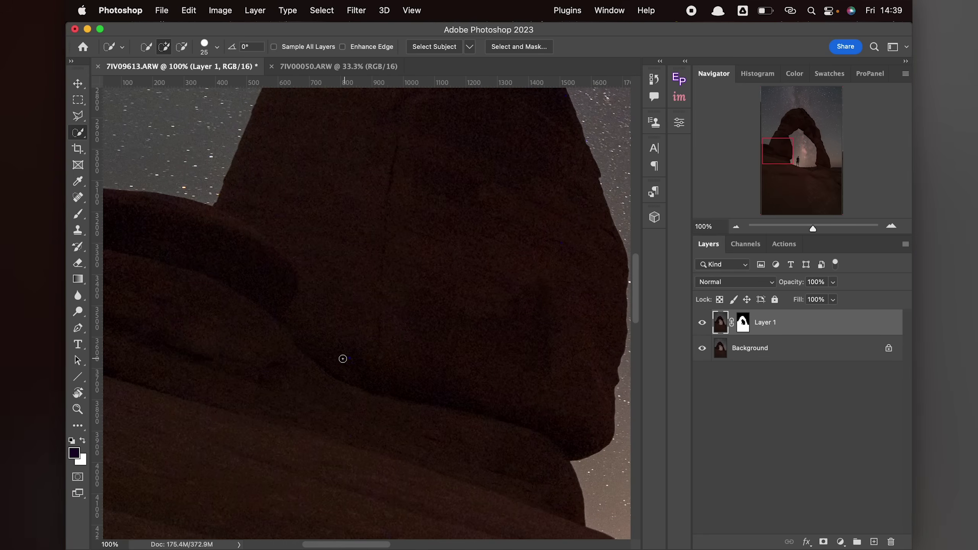
Step: Choose the Spot Healing Brush and pan along the arch's top and right leg
{"action": "left_click", "coordinate": [79, 198]}
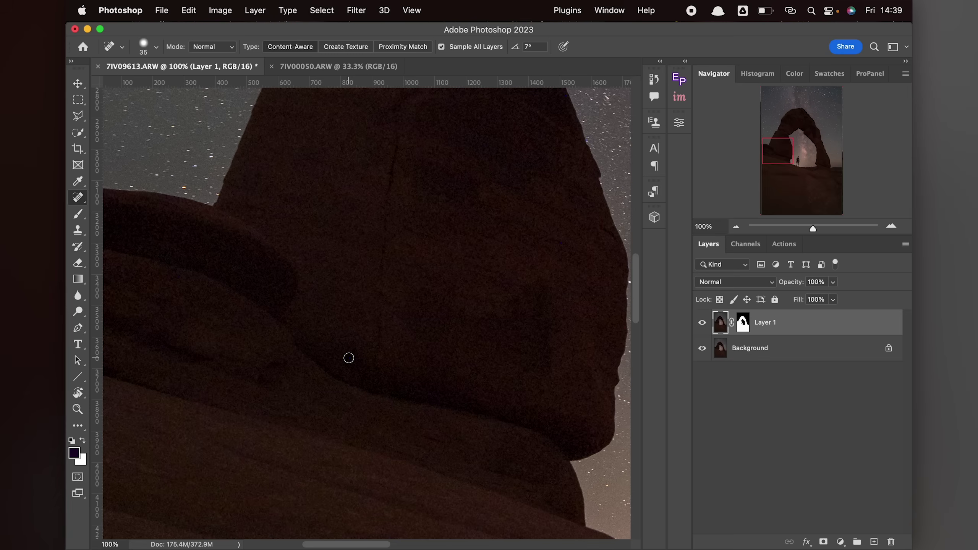
{"action": "mouse_move", "coordinate": [532, 188]}
{"action": "left_mouse_down"}
{"action": "mouse_move", "coordinate": [485, 365]}
{"action": "mouse_move", "coordinate": [418, 290]}
{"action": "mouse_move", "coordinate": [511, 188]}
{"action": "mouse_move", "coordinate": [392, 335]}
{"action": "left_mouse_up"}
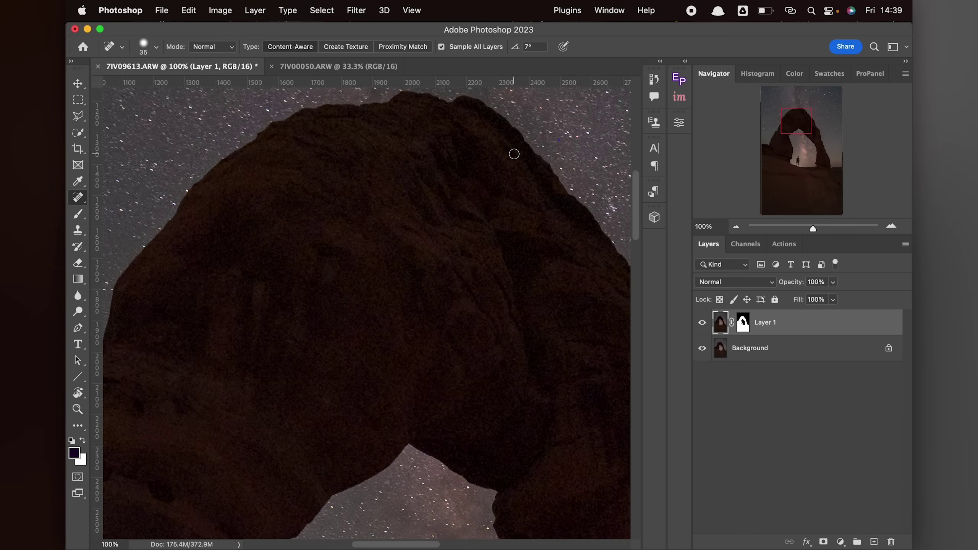
{"action": "left_click_drag", "start_coordinate": [512, 153], "coordinate": [275, 104]}
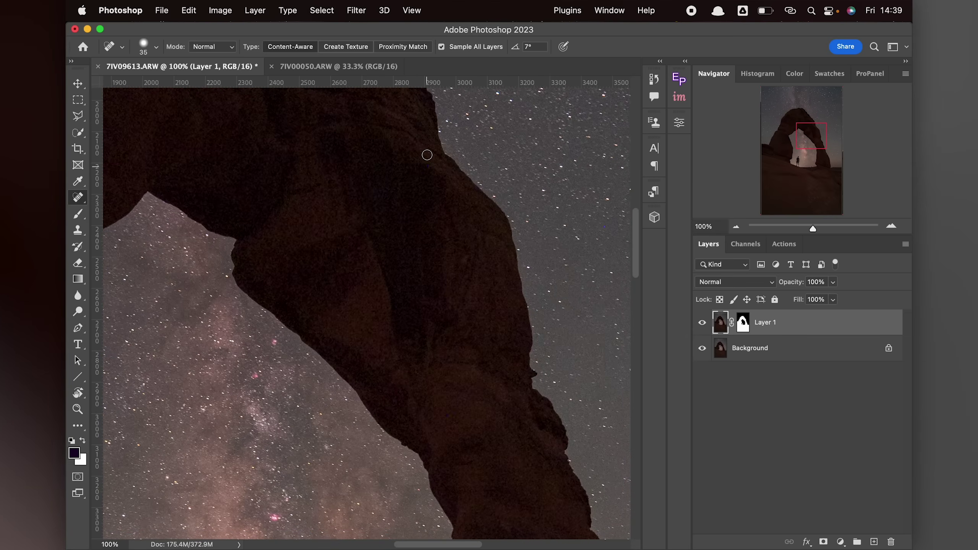
{"action": "left_click_drag", "start_coordinate": [489, 429], "coordinate": [439, 171]}
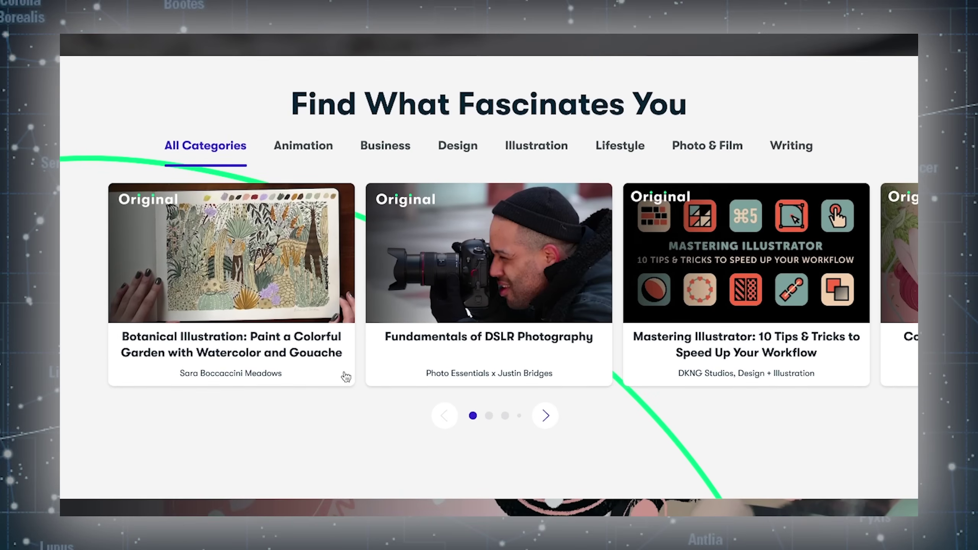
Step: Scroll the astrophotography results and open the Nightscapes: Landscape Astrophotography class
{"action": "mouse_move", "coordinate": [303, 323]}
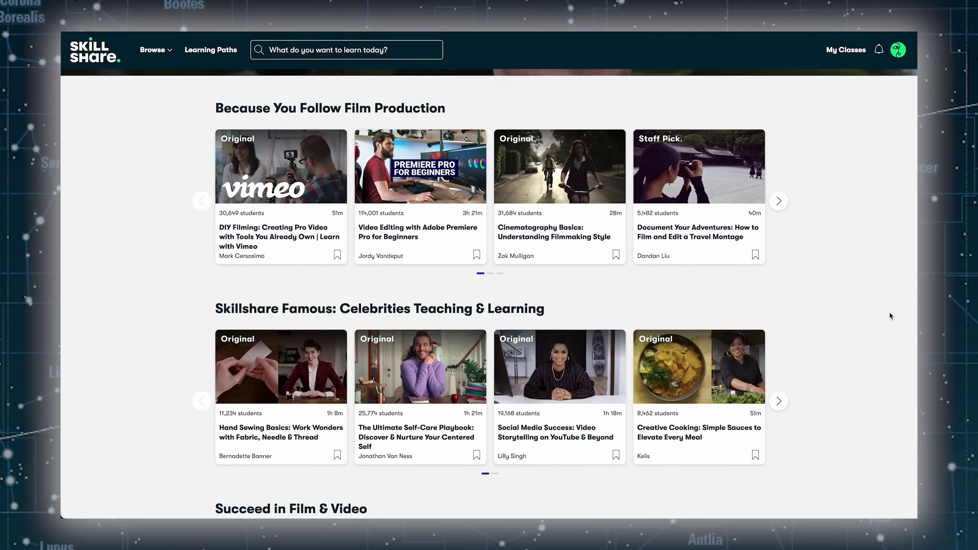
{"action": "scroll", "coordinate": [889, 312], "scroll_direction": "down", "scroll_amount": 5}
{"action": "scroll", "coordinate": [889, 312], "scroll_direction": "down", "scroll_amount": 5}
{"action": "scroll", "coordinate": [889, 315], "scroll_direction": "down", "scroll_amount": 5}
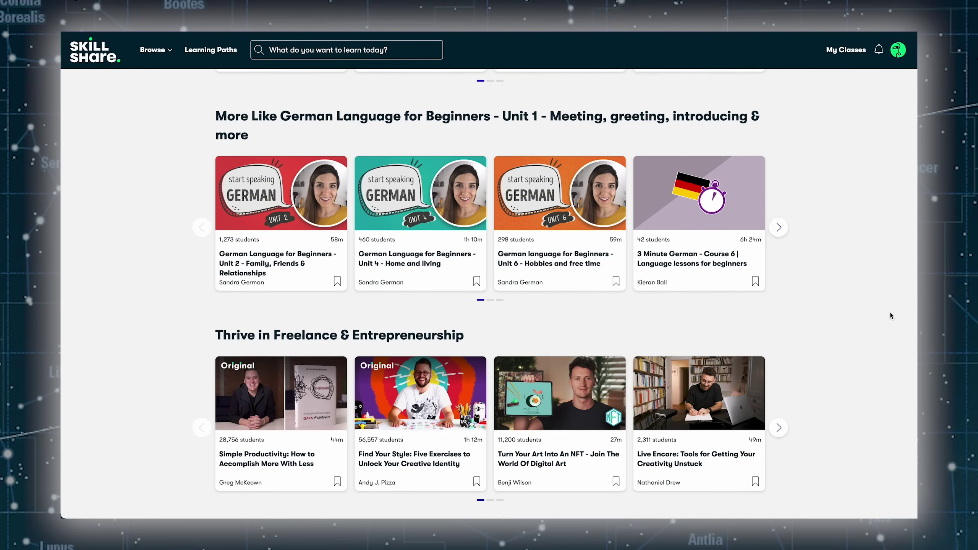
{"action": "scroll", "coordinate": [889, 315], "scroll_direction": "down", "scroll_amount": 2}
{"action": "scroll", "coordinate": [891, 316], "scroll_direction": "down", "scroll_amount": 3}
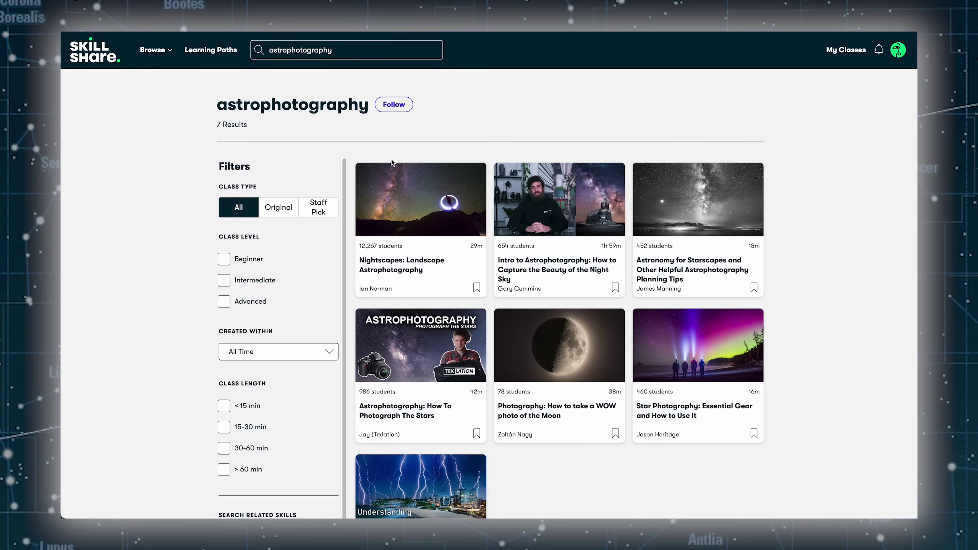
{"action": "left_click", "coordinate": [420, 219]}
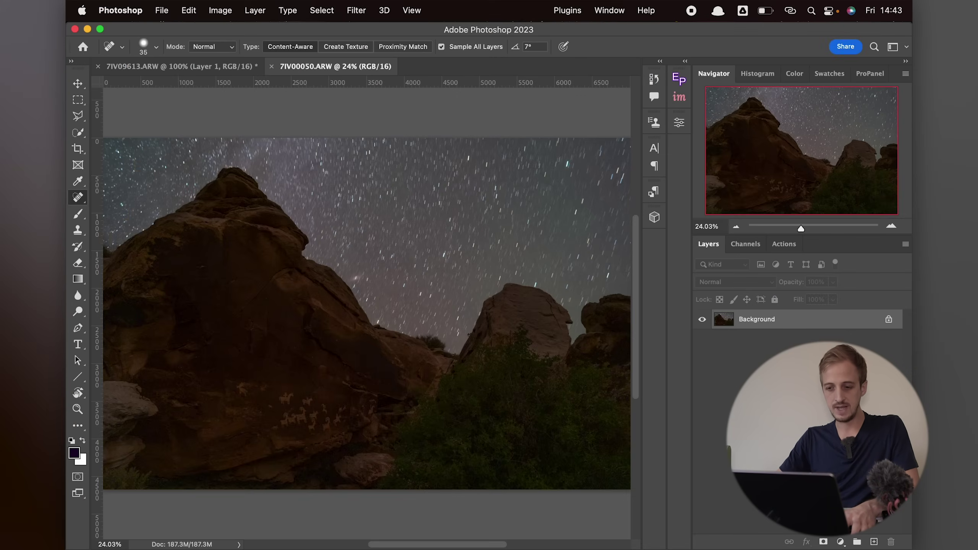
Step: Scan the petroglyph rock face at 100% for hot pixels, then duplicate the Background as Layer 1
{"action": "key", "text": "super+1"}
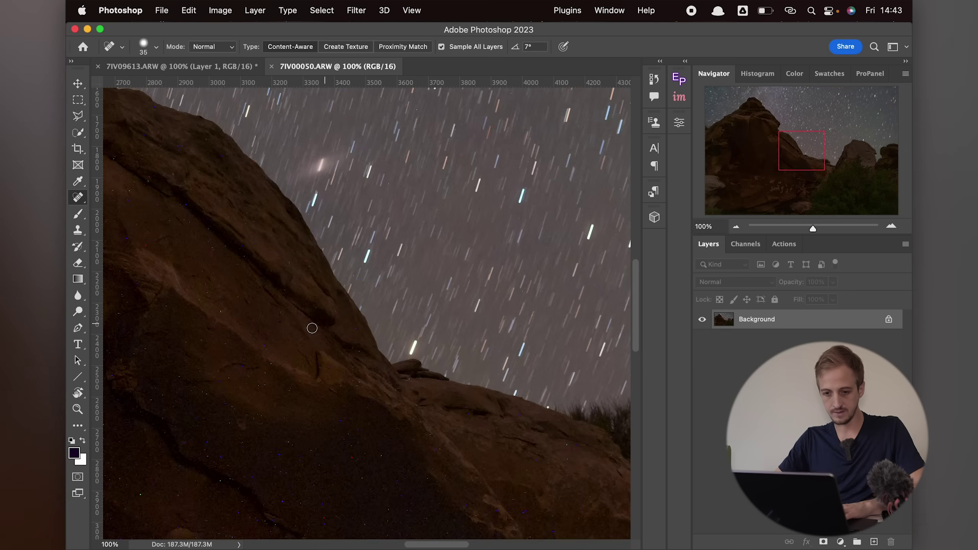
{"action": "left_click_drag", "start_coordinate": [306, 330], "coordinate": [490, 207]}
{"action": "left_click_drag", "start_coordinate": [351, 221], "coordinate": [445, 249]}
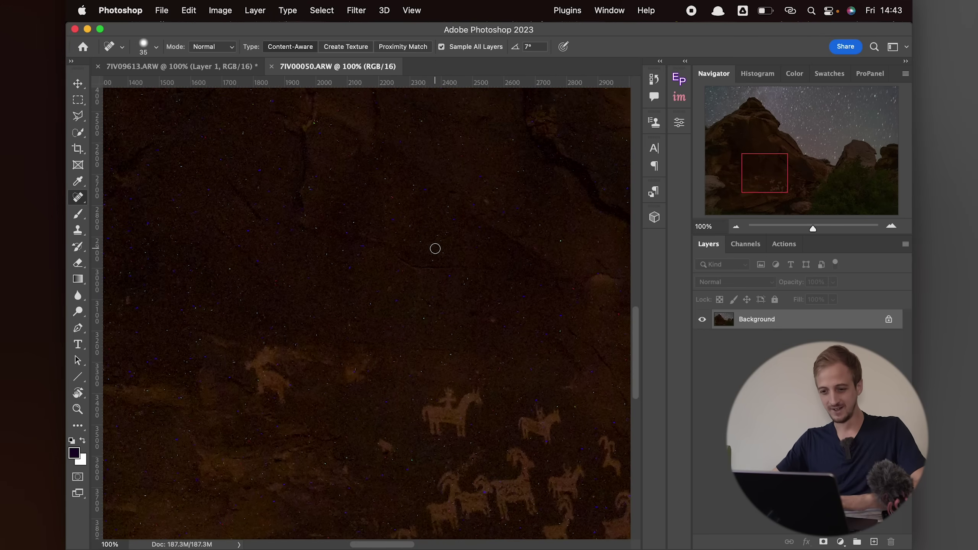
{"action": "left_click_drag", "start_coordinate": [387, 276], "coordinate": [392, 319]}
{"action": "left_click_drag", "start_coordinate": [271, 226], "coordinate": [406, 334]}
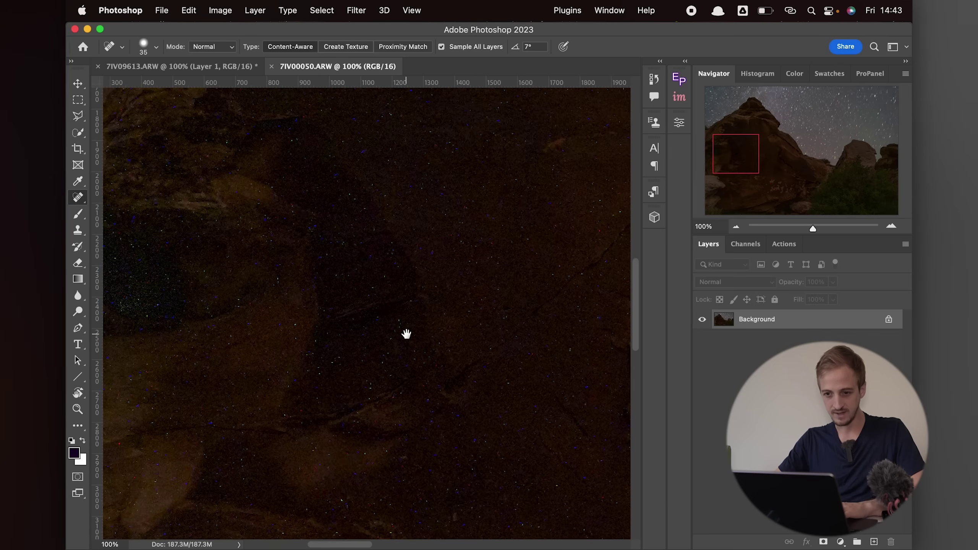
{"action": "left_click_drag", "start_coordinate": [280, 203], "coordinate": [353, 258]}
{"action": "left_click_drag", "start_coordinate": [456, 352], "coordinate": [329, 234]}
{"action": "left_click_drag", "start_coordinate": [432, 332], "coordinate": [411, 304]}
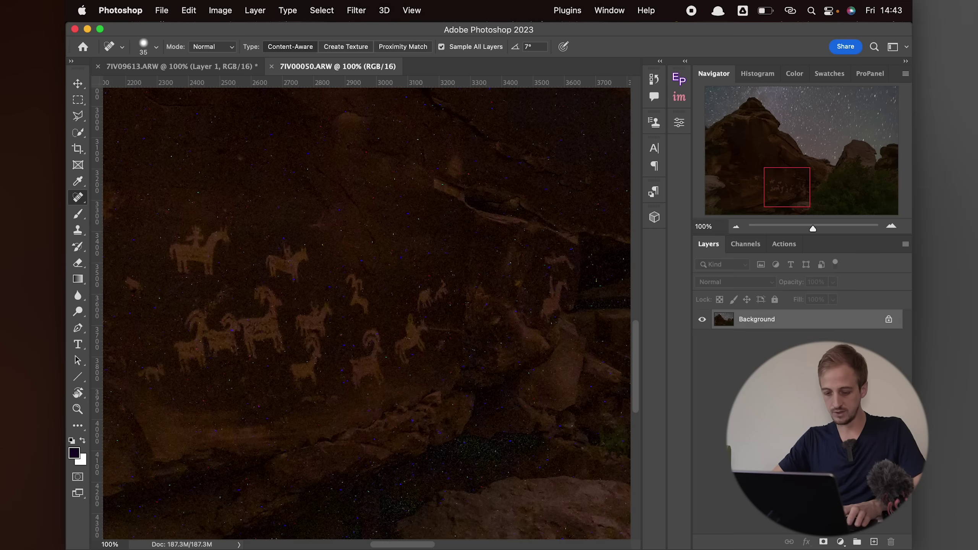
{"action": "key", "text": "super+j"}
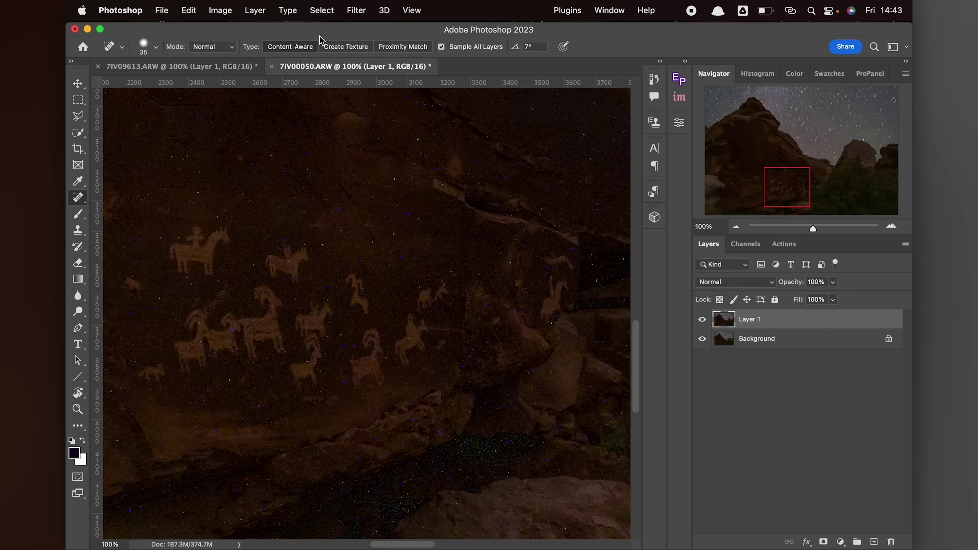
Step: Apply Dust & Scratches to the petroglyph photo's Layer 1 at Radius 2, Threshold 15
{"action": "left_click", "coordinate": [356, 10]}
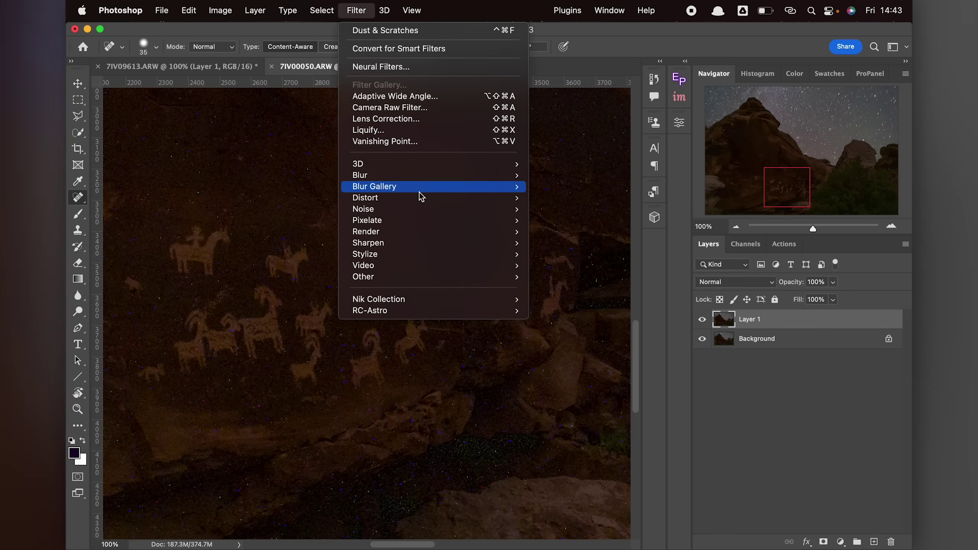
{"action": "mouse_move", "coordinate": [445, 209]}
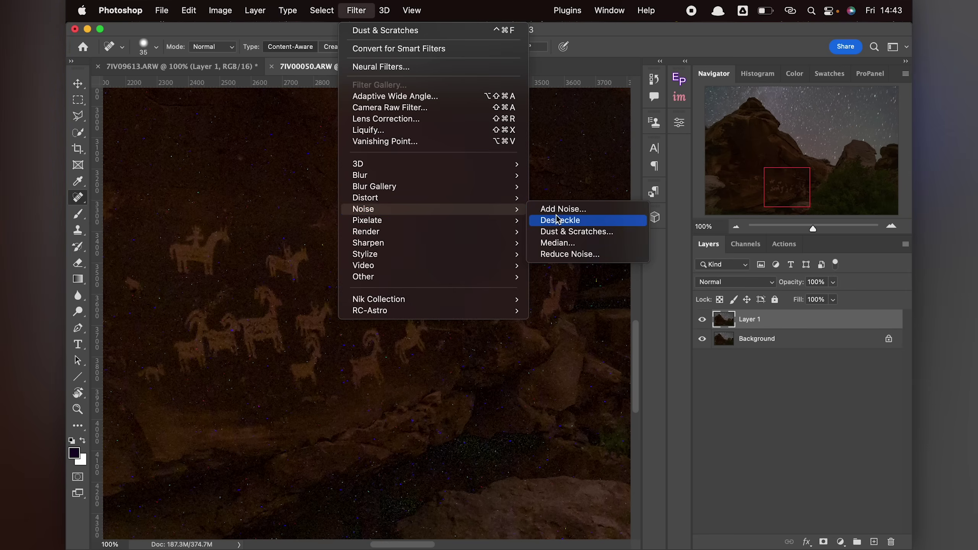
{"action": "left_click", "coordinate": [572, 232]}
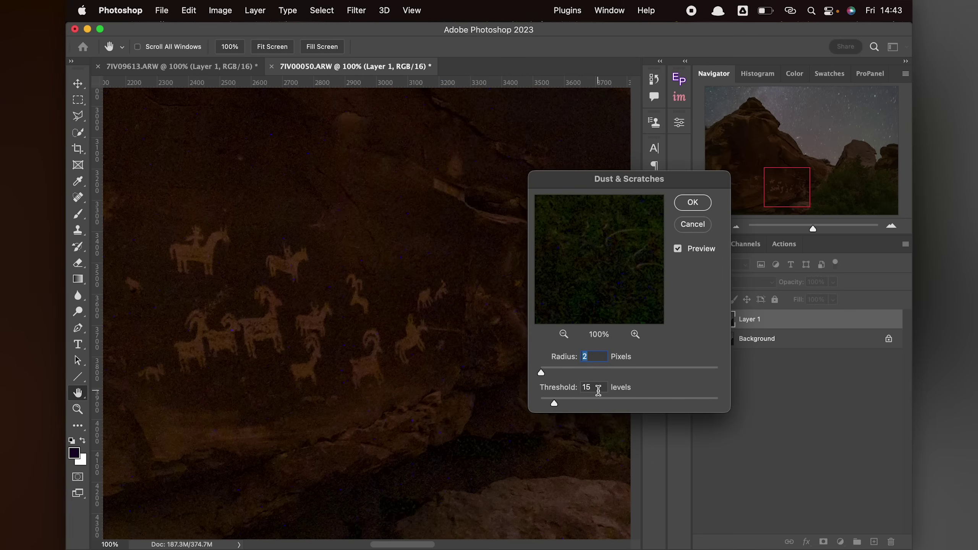
{"action": "left_click", "coordinate": [678, 249]}
{"action": "left_click", "coordinate": [678, 249]}
{"action": "left_click_drag", "start_coordinate": [554, 403], "coordinate": [538, 406]}
{"action": "left_click_drag", "start_coordinate": [542, 405], "coordinate": [600, 402]}
{"action": "left_click_drag", "start_coordinate": [582, 404], "coordinate": [551, 403]}
{"action": "left_click", "coordinate": [692, 202]}
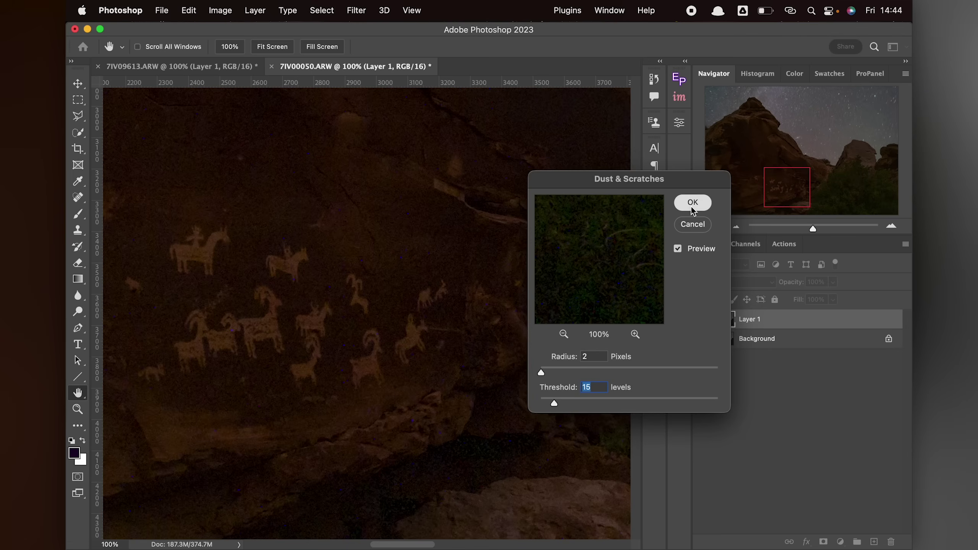
Step: Confirm Dust & Scratches, then zoom to about 394% on the petroglyphs
{"action": "key", "text": "j"}
{"action": "left_click_drag", "start_coordinate": [371, 306], "coordinate": [432, 305]}
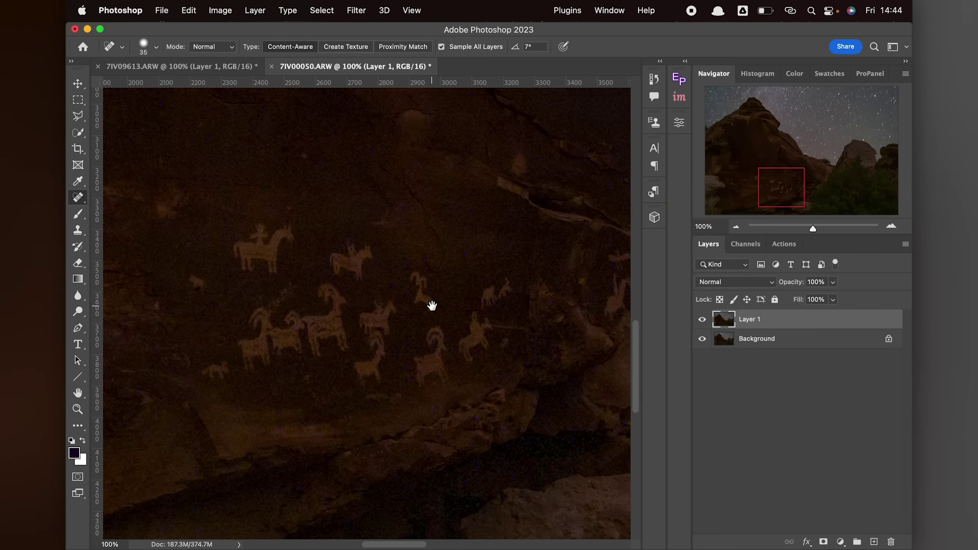
{"action": "key", "text": "z"}
{"action": "left_click_drag", "start_coordinate": [410, 339], "coordinate": [478, 342]}
{"action": "key", "text": "j"}
Step: Pan across the rock and zoom to about 5179%, centring a blue hot pixel
{"action": "left_click_drag", "start_coordinate": [352, 244], "coordinate": [500, 382]}
{"action": "left_click_drag", "start_coordinate": [300, 364], "coordinate": [493, 306]}
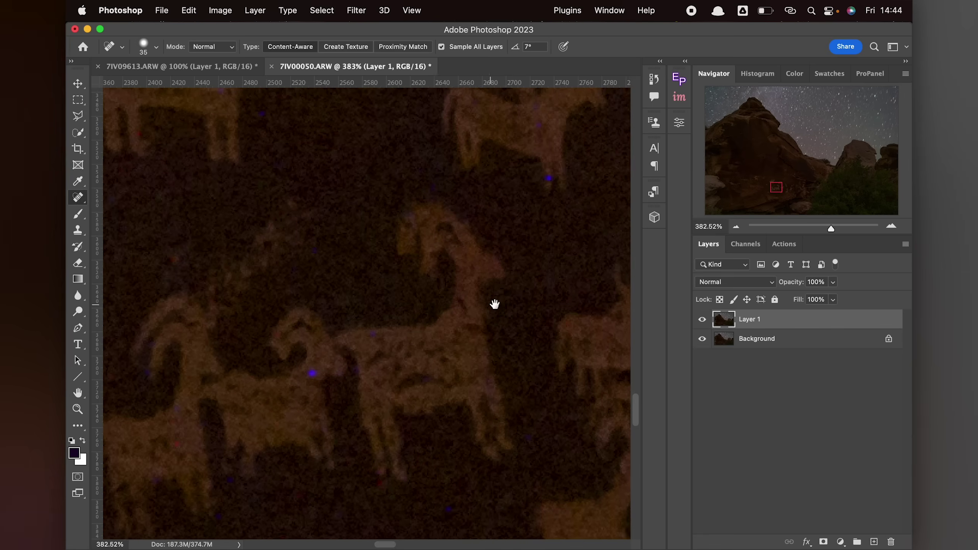
{"action": "left_click_drag", "start_coordinate": [310, 300], "coordinate": [573, 418]}
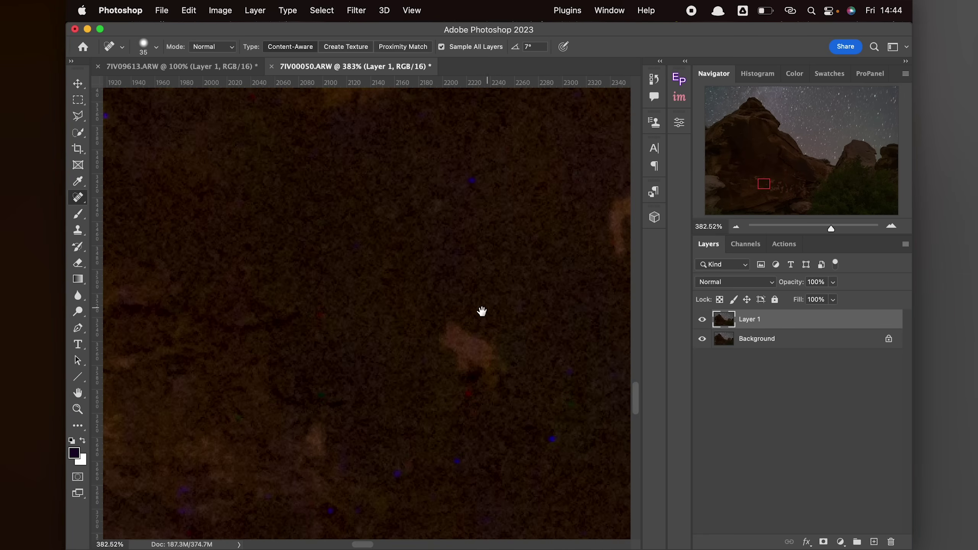
{"action": "left_click_drag", "start_coordinate": [465, 323], "coordinate": [399, 352]}
{"action": "mouse_move", "coordinate": [493, 242]}
{"action": "left_mouse_down"}
{"action": "mouse_move", "coordinate": [447, 242]}
{"action": "mouse_move", "coordinate": [349, 210]}
{"action": "mouse_move", "coordinate": [342, 223]}
{"action": "mouse_move", "coordinate": [360, 146]}
{"action": "mouse_move", "coordinate": [502, 373]}
{"action": "mouse_move", "coordinate": [480, 346]}
{"action": "left_mouse_up"}
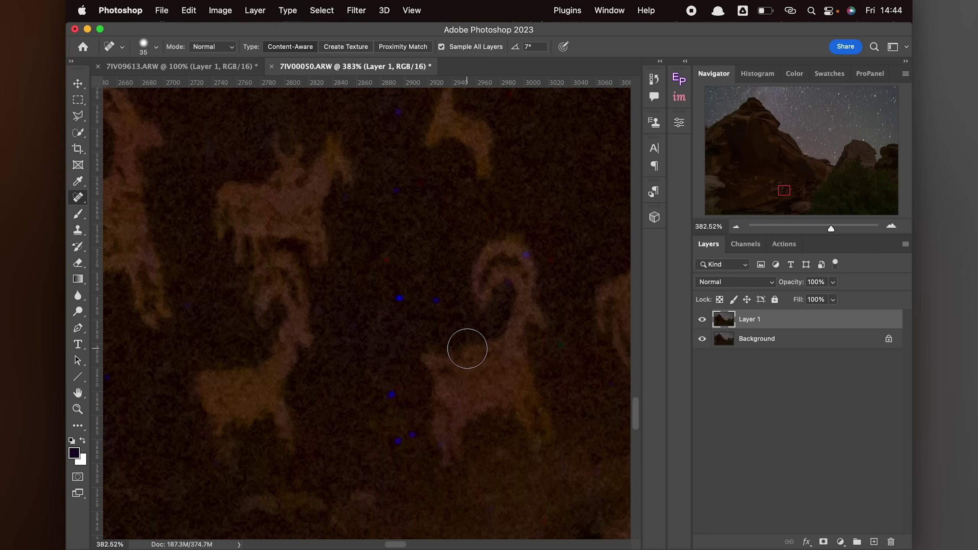
{"action": "key", "text": "z"}
{"action": "left_click_drag", "start_coordinate": [395, 293], "coordinate": [525, 324]}
{"action": "key", "text": "j"}
{"action": "mouse_move", "coordinate": [554, 386]}
{"action": "left_mouse_down"}
{"action": "mouse_move", "coordinate": [384, 266]}
{"action": "mouse_move", "coordinate": [441, 296]}
{"action": "left_mouse_up"}
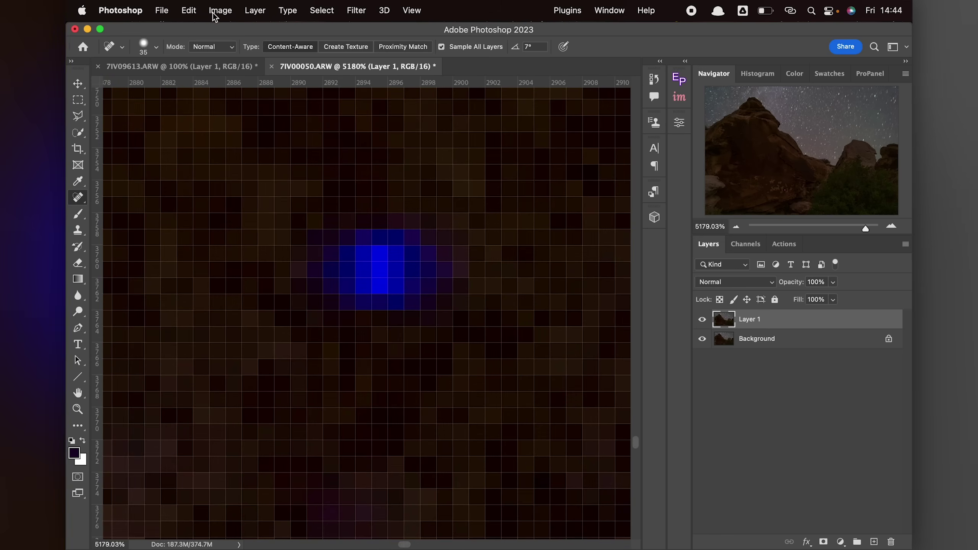
Step: Open Select > Color Range and sample the blue hot pixel and its edge colour
{"action": "left_click", "coordinate": [322, 10]}
{"action": "left_click", "coordinate": [346, 134]}
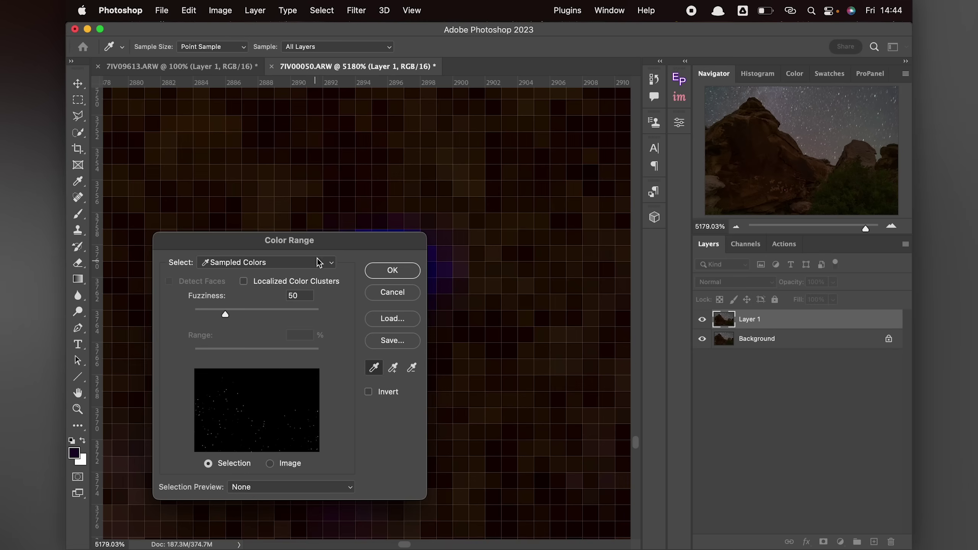
{"action": "left_click_drag", "start_coordinate": [325, 247], "coordinate": [644, 147]}
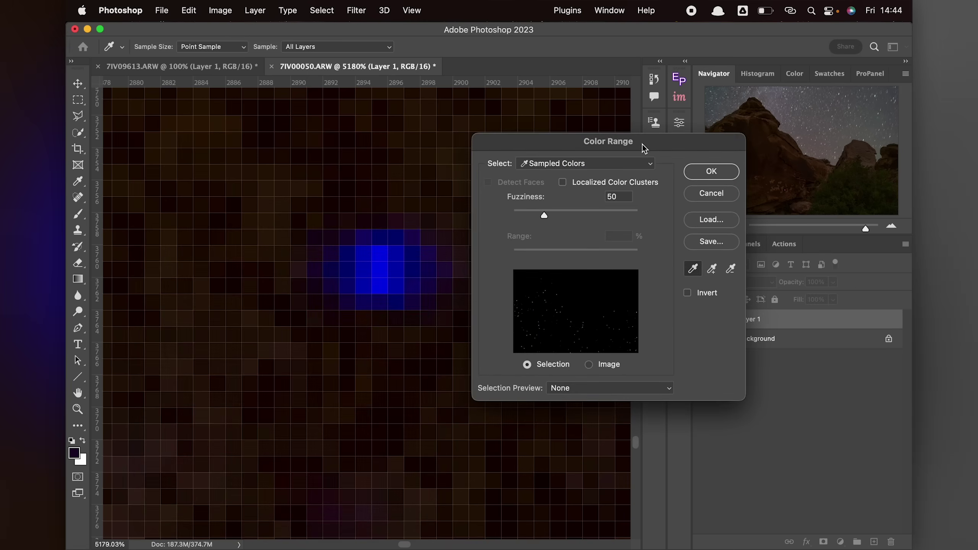
{"action": "left_click", "coordinate": [692, 269]}
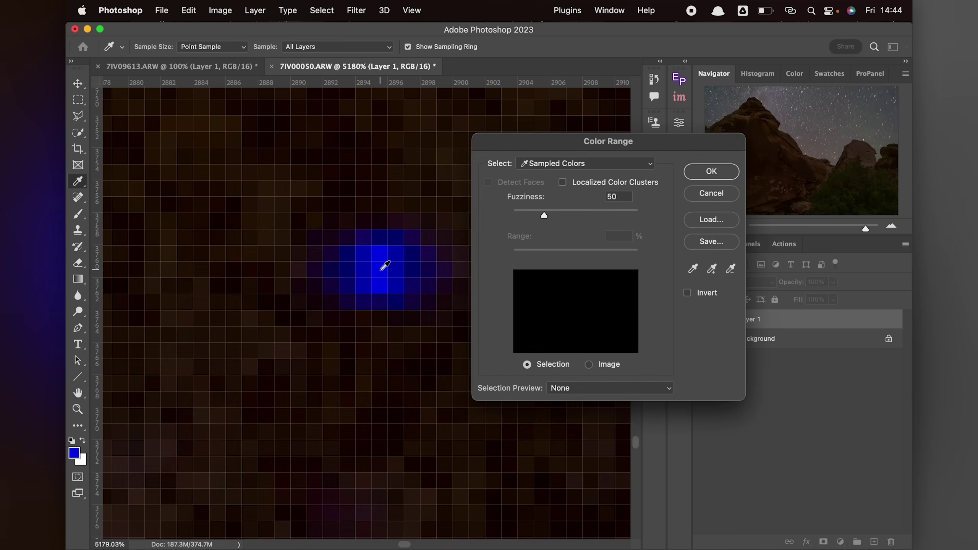
{"action": "left_click", "coordinate": [708, 273]}
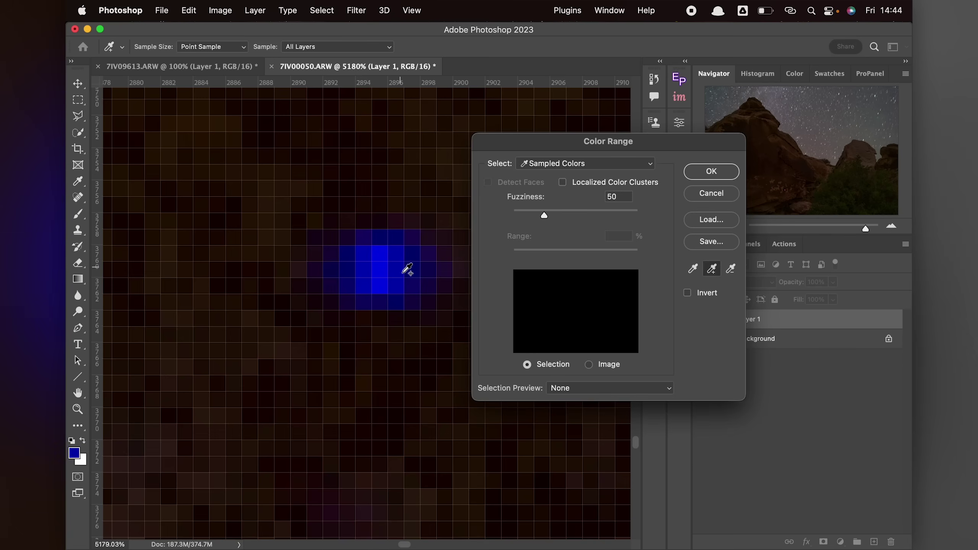
{"action": "left_click", "coordinate": [396, 239]}
{"action": "left_click", "coordinate": [418, 286]}
Step: Set Color Range Fuzziness to 97 and accept the blue selection
{"action": "left_click_drag", "start_coordinate": [544, 216], "coordinate": [569, 219]}
{"action": "mouse_move", "coordinate": [573, 217]}
{"action": "left_mouse_down"}
{"action": "mouse_move", "coordinate": [614, 220]}
{"action": "mouse_move", "coordinate": [572, 216]}
{"action": "left_mouse_up"}
{"action": "left_click_drag", "start_coordinate": [572, 218], "coordinate": [572, 217]}
{"action": "left_click", "coordinate": [710, 171]}
{"action": "key", "text": "j"}
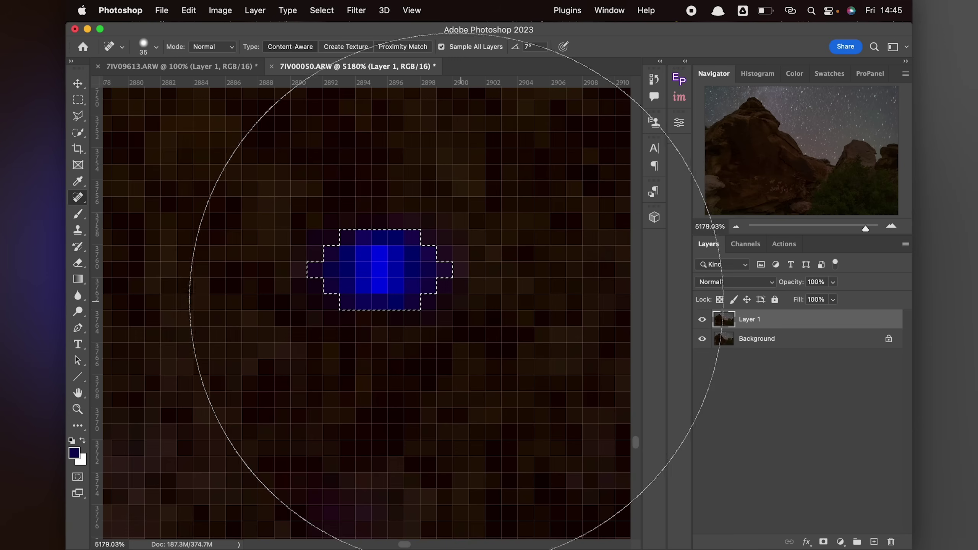
Step: Shrink the healing brush and zoom out to view the whole photo
{"action": "key", "text": "bracketleft"}
{"action": "key", "text": "bracketleft"}
{"action": "key", "text": "bracketleft"}
{"action": "key", "text": "bracketleft"}
{"action": "key", "text": "bracketleft"}
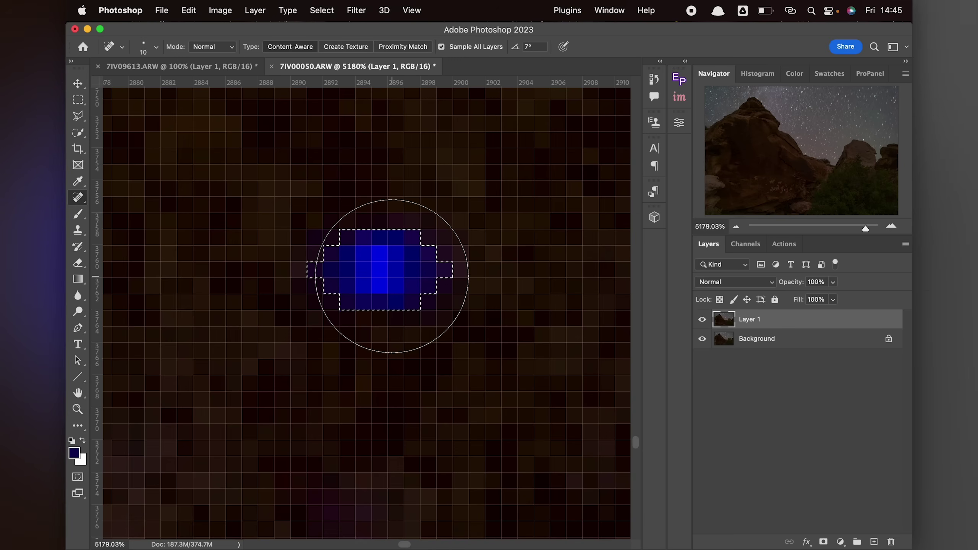
{"action": "scroll", "coordinate": [392, 276], "scroll_direction": "down", "scroll_amount": 10}
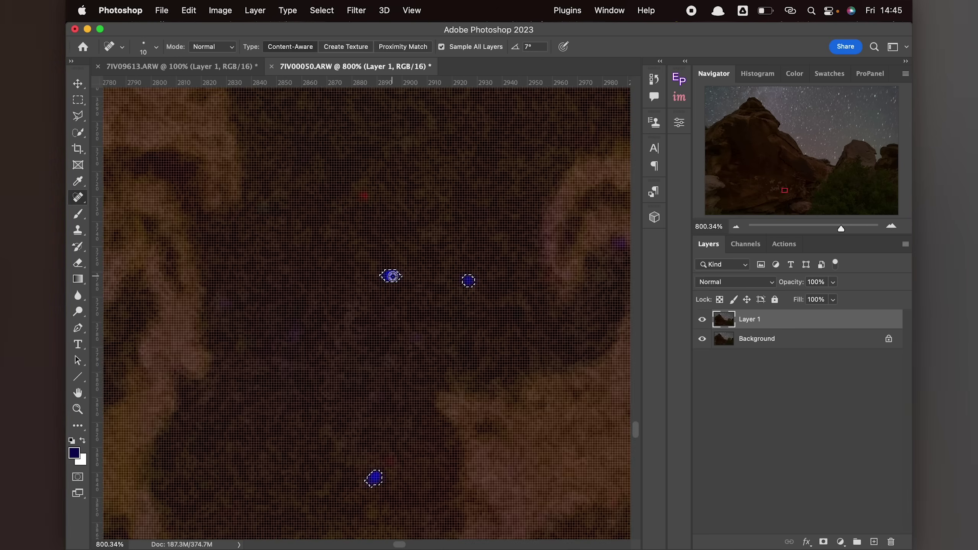
{"action": "scroll", "coordinate": [392, 276], "scroll_direction": "down", "scroll_amount": 6}
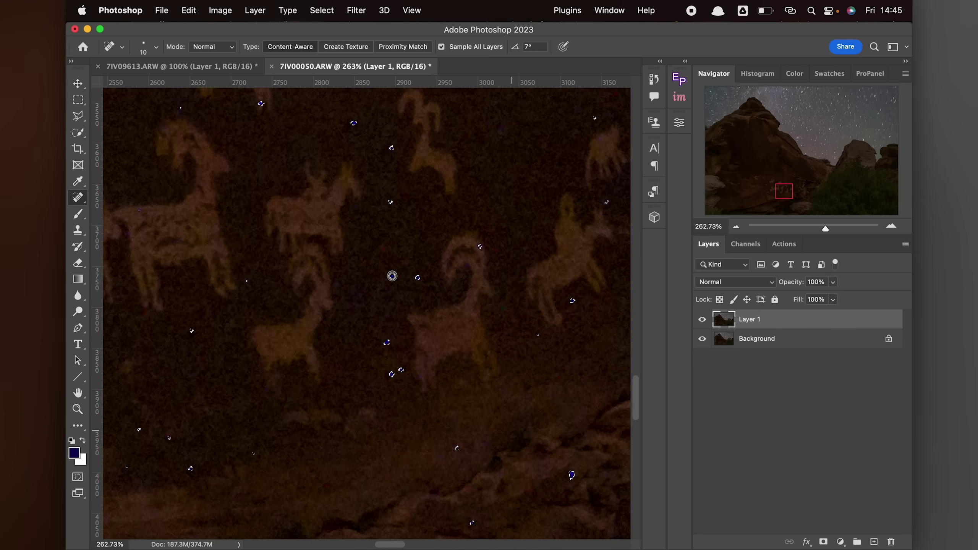
{"action": "scroll", "coordinate": [392, 276], "scroll_direction": "down", "scroll_amount": 1}
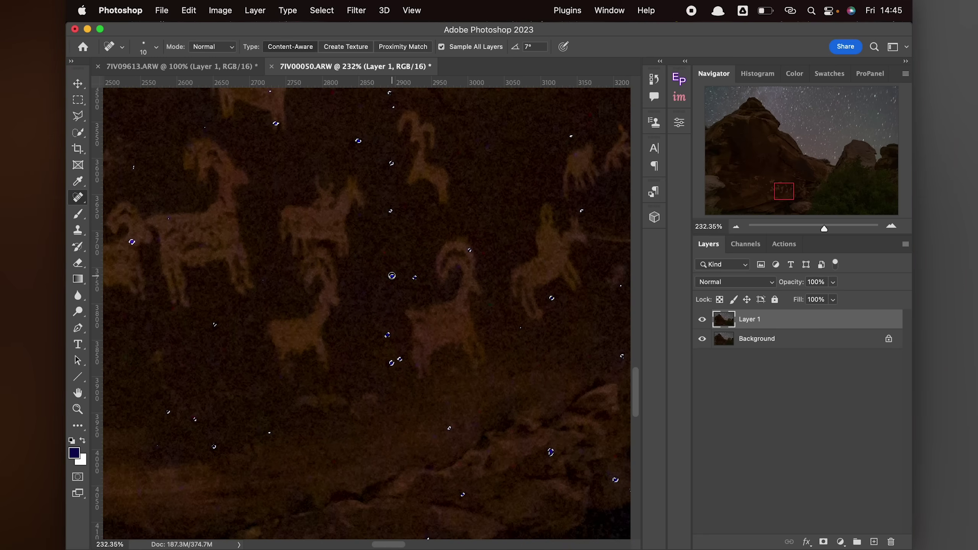
{"action": "scroll", "coordinate": [391, 276], "scroll_direction": "down", "scroll_amount": 8}
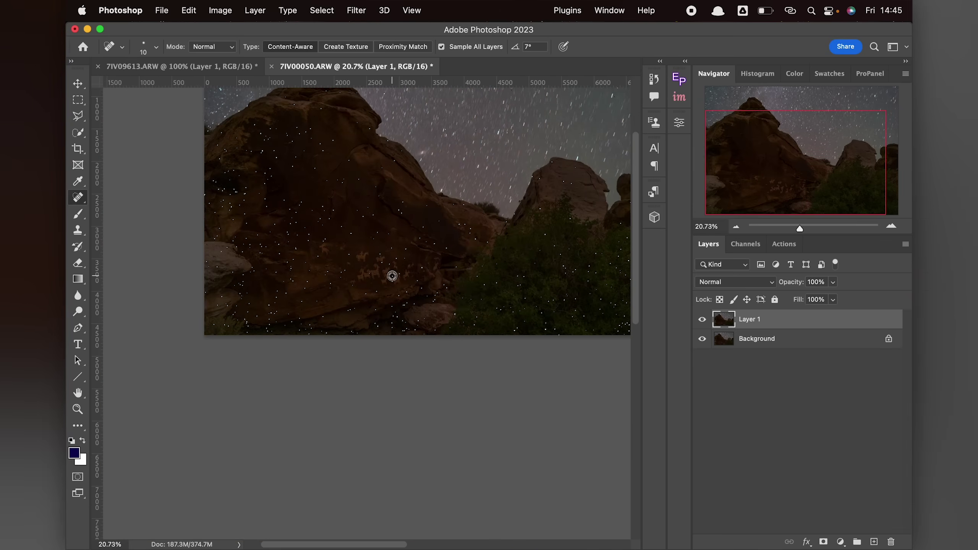
{"action": "mouse_move", "coordinate": [454, 208]}
{"action": "left_mouse_down"}
{"action": "mouse_move", "coordinate": [443, 254]}
{"action": "mouse_move", "coordinate": [413, 299]}
{"action": "left_mouse_up"}
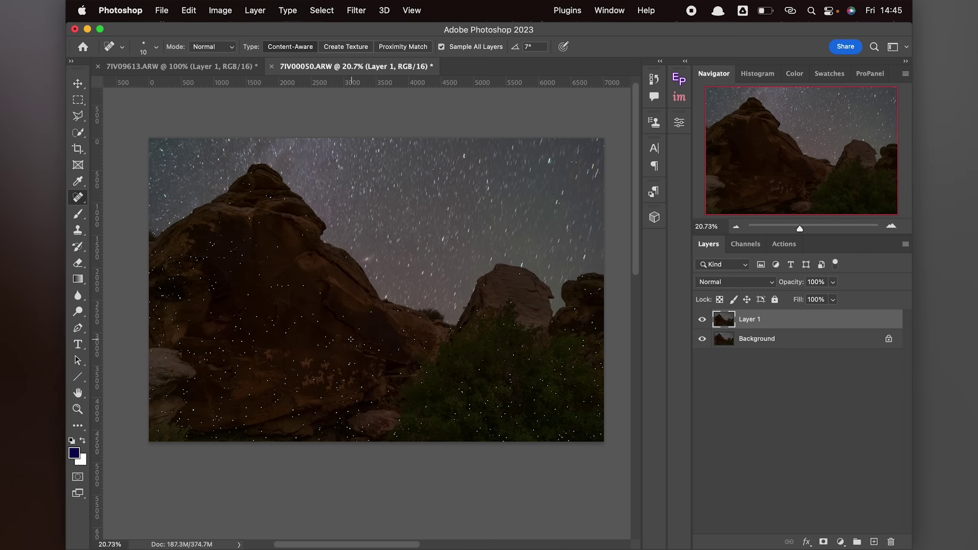
Step: Subtract the right-hand rock crack from the selection with the Polygonal Lasso
{"action": "left_click", "coordinate": [79, 117]}
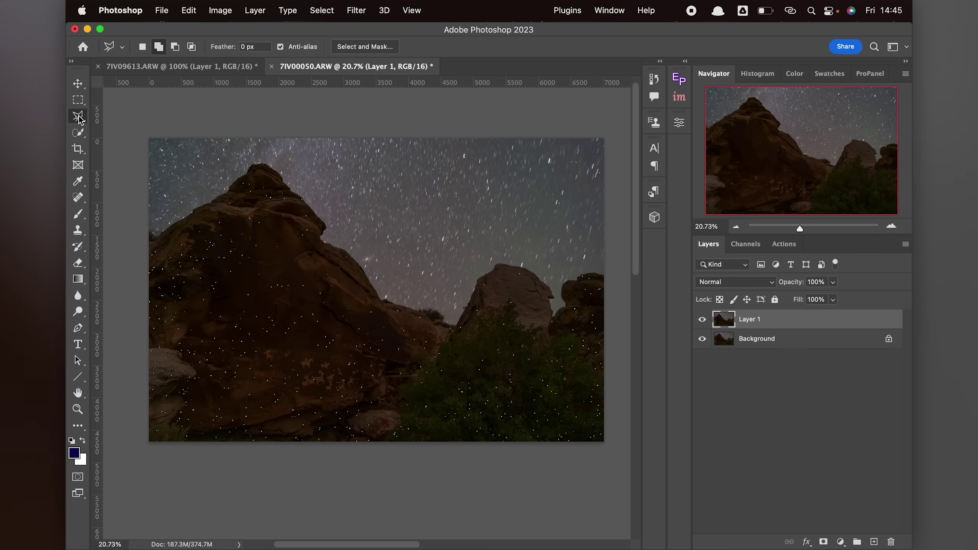
{"action": "left_click", "coordinate": [176, 48]}
{"action": "scroll", "coordinate": [496, 338], "scroll_direction": "up", "scroll_amount": 10}
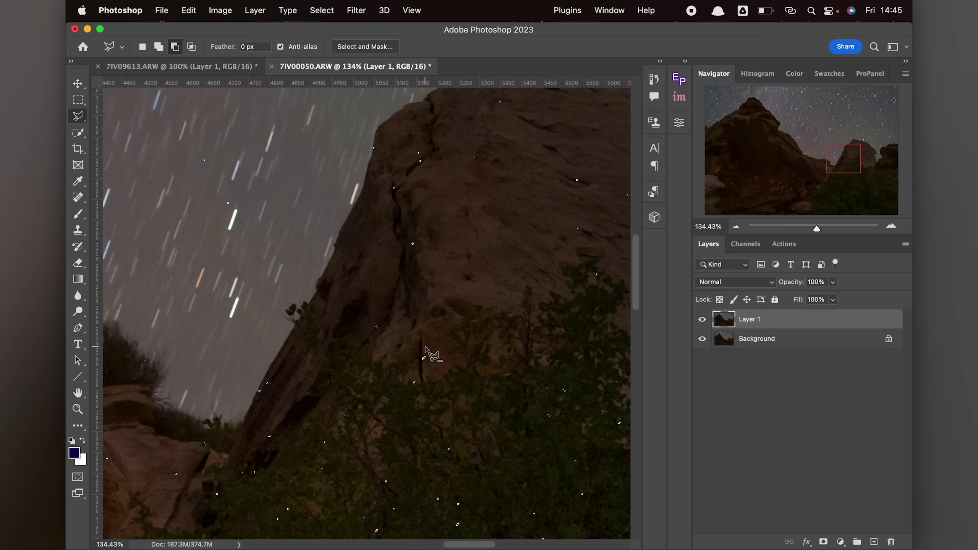
{"action": "left_click", "coordinate": [425, 348]}
{"action": "left_click", "coordinate": [416, 360]}
{"action": "left_click", "coordinate": [425, 373]}
Step: Zoom back in and pan across the selected blue pixels to check the selection
{"action": "scroll", "coordinate": [446, 390], "scroll_direction": "down", "scroll_amount": 10}
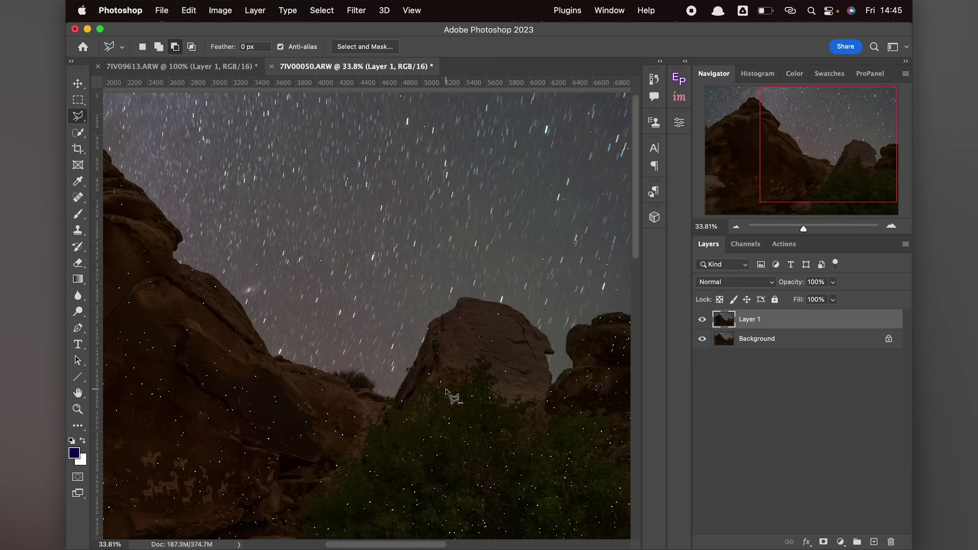
{"action": "left_click_drag", "start_coordinate": [363, 342], "coordinate": [399, 299]}
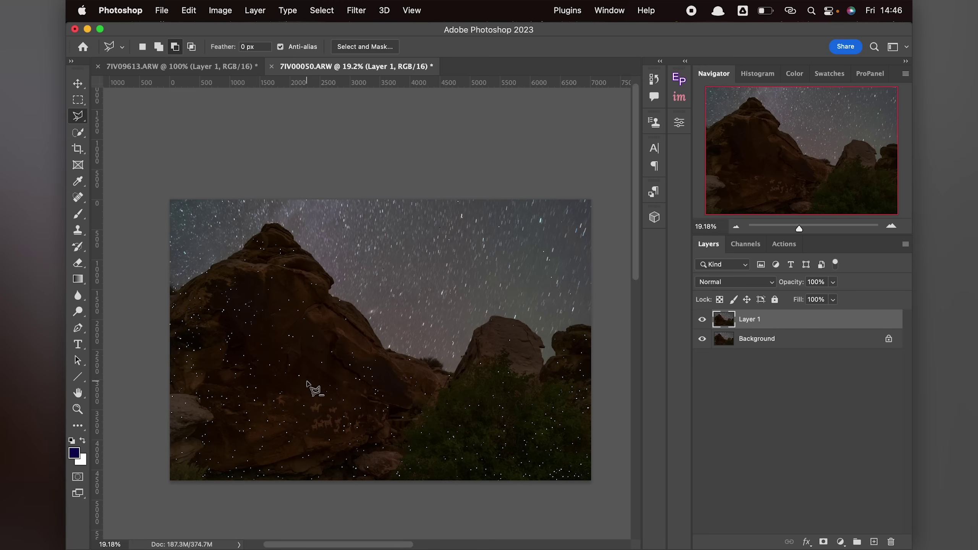
{"action": "scroll", "coordinate": [309, 387], "scroll_direction": "up", "scroll_amount": 10}
{"action": "scroll", "coordinate": [310, 387], "scroll_direction": "up", "scroll_amount": 3}
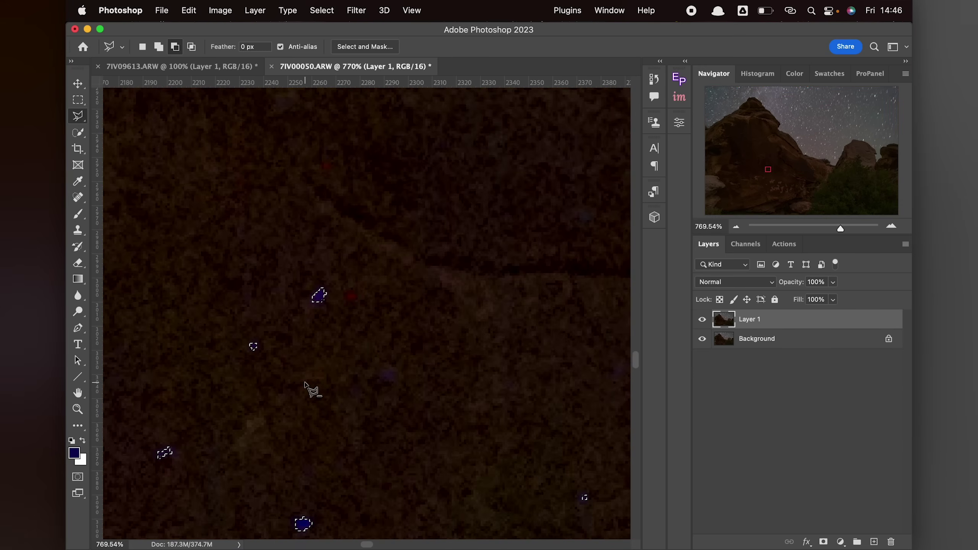
{"action": "mouse_move", "coordinate": [303, 345]}
{"action": "left_mouse_down"}
{"action": "mouse_move", "coordinate": [473, 306]}
{"action": "mouse_move", "coordinate": [480, 328]}
{"action": "mouse_move", "coordinate": [518, 314]}
{"action": "mouse_move", "coordinate": [517, 328]}
{"action": "left_mouse_up"}
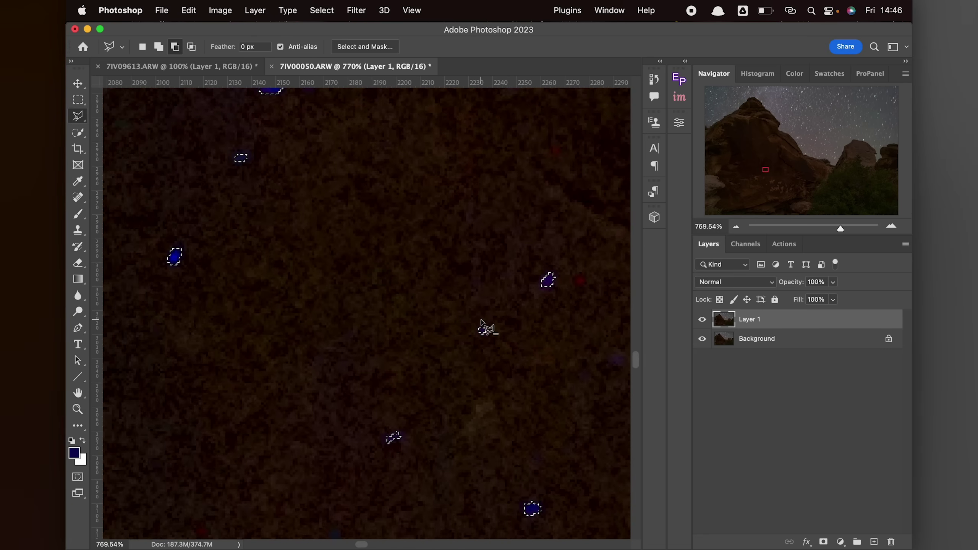
Step: Fill the blue hot-pixel selection using Edit > Fill with Content-Aware contents
{"action": "left_click", "coordinate": [189, 11]}
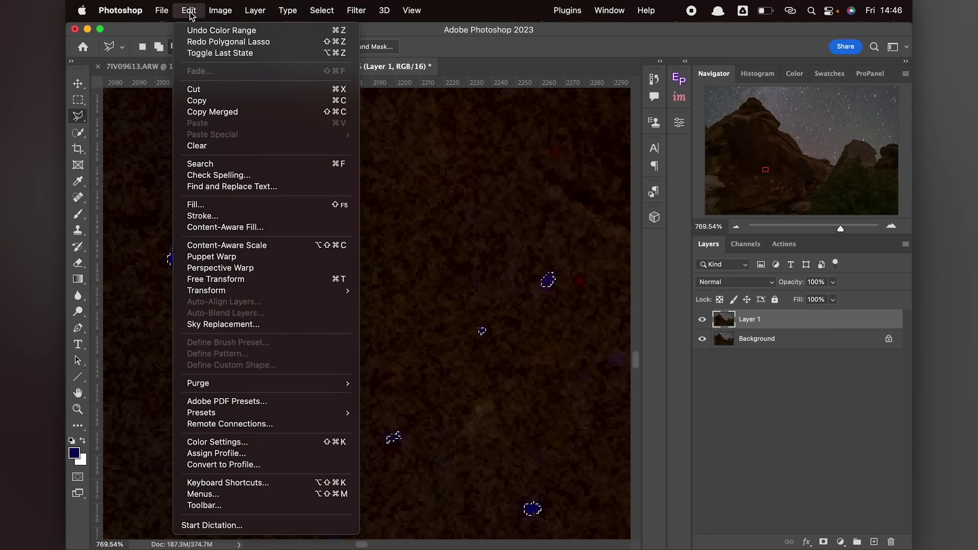
{"action": "left_click", "coordinate": [201, 210]}
{"action": "left_click", "coordinate": [561, 195]}
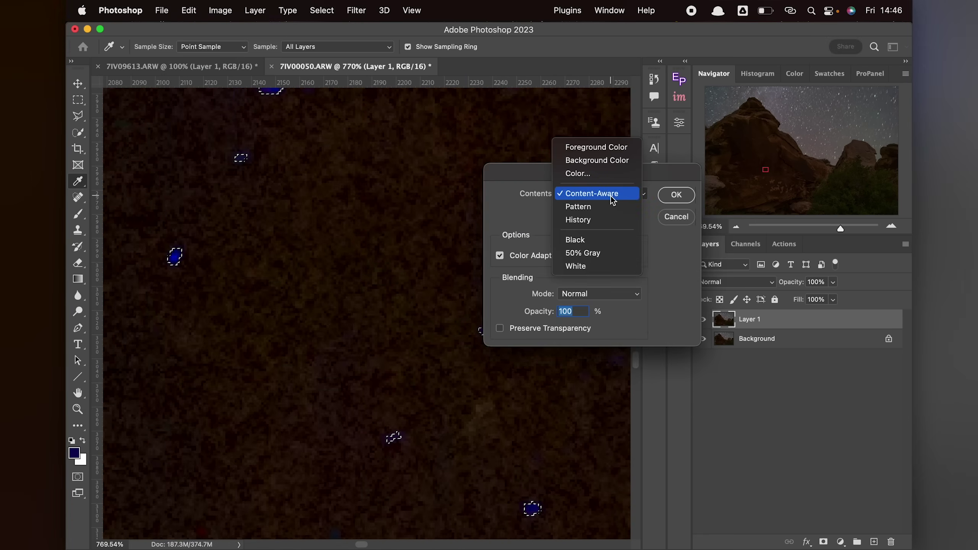
{"action": "left_click", "coordinate": [601, 195]}
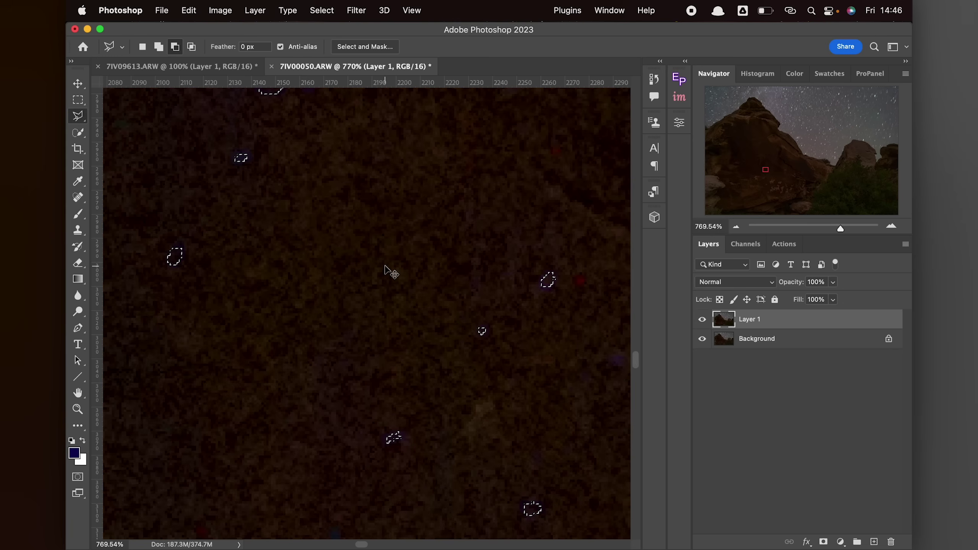
Step: Deselect, zoom out, and zoom in closely on a red hot pixel on the rock
{"action": "key", "text": "super+d"}
{"action": "scroll", "coordinate": [385, 268], "scroll_direction": "down", "scroll_amount": 10}
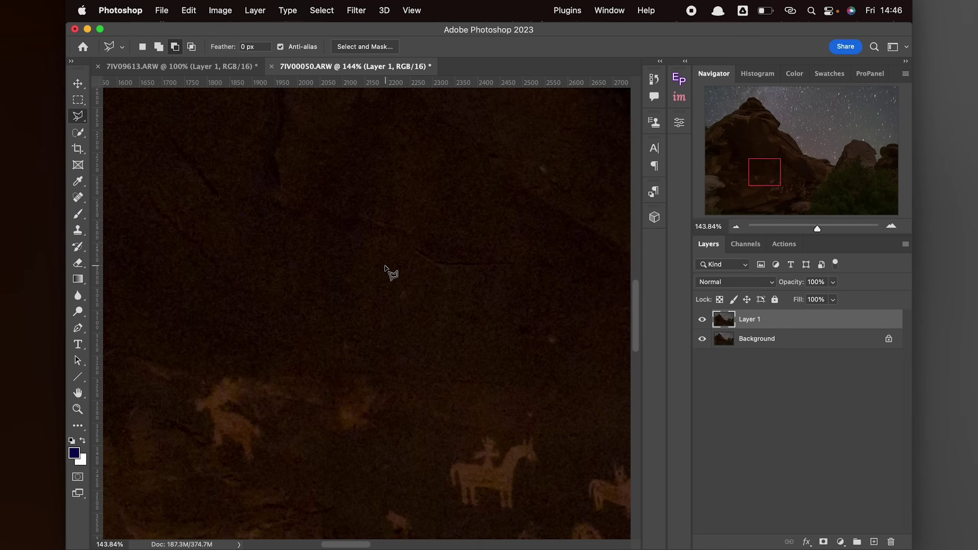
{"action": "left_click_drag", "start_coordinate": [319, 251], "coordinate": [400, 393]}
{"action": "mouse_move", "coordinate": [290, 207]}
{"action": "left_mouse_down"}
{"action": "mouse_move", "coordinate": [491, 397]}
{"action": "mouse_move", "coordinate": [342, 306]}
{"action": "mouse_move", "coordinate": [277, 282]}
{"action": "left_mouse_up"}
{"action": "scroll", "coordinate": [329, 389], "scroll_direction": "up", "scroll_amount": 10}
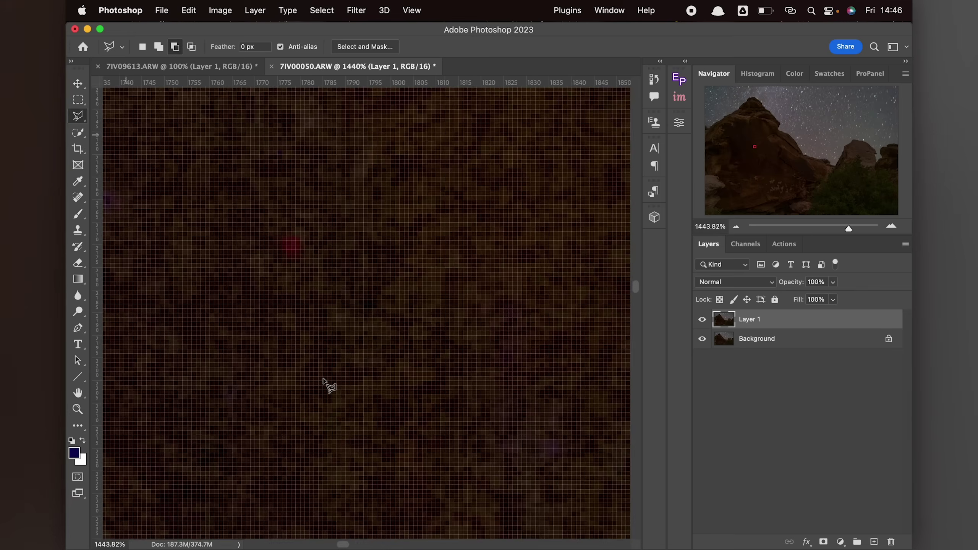
{"action": "scroll", "coordinate": [324, 380], "scroll_direction": "down", "scroll_amount": 2}
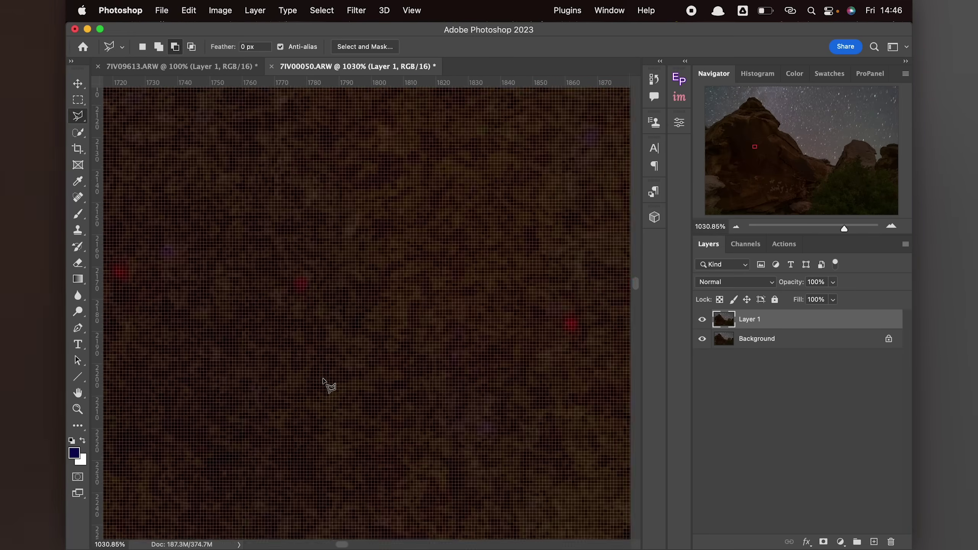
{"action": "scroll", "coordinate": [334, 273], "scroll_direction": "up", "scroll_amount": 8}
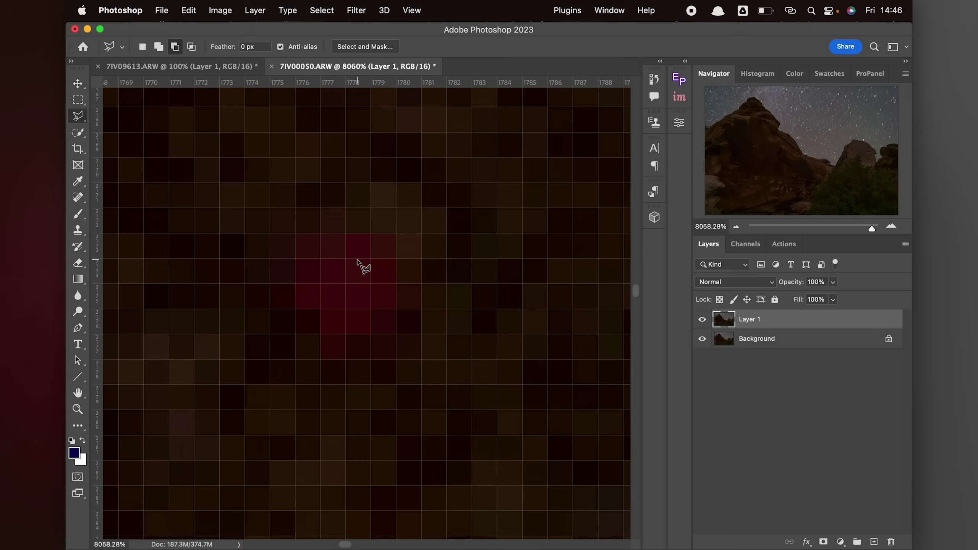
Step: In Color Range, sample two red hot pixels and lower Fuzziness to 27
{"action": "left_click", "coordinate": [320, 11]}
{"action": "left_click", "coordinate": [339, 134]}
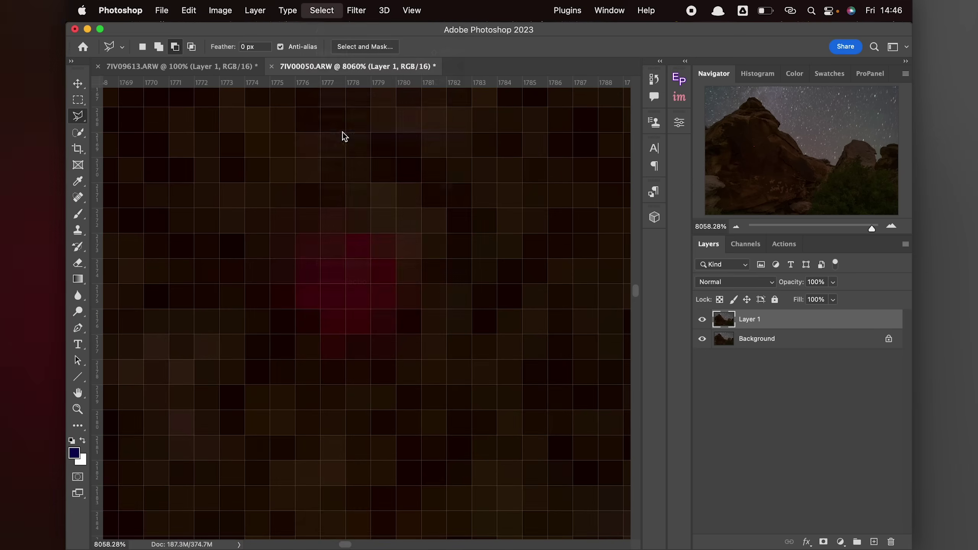
{"action": "left_click", "coordinate": [369, 268]}
{"action": "left_click", "coordinate": [711, 268]}
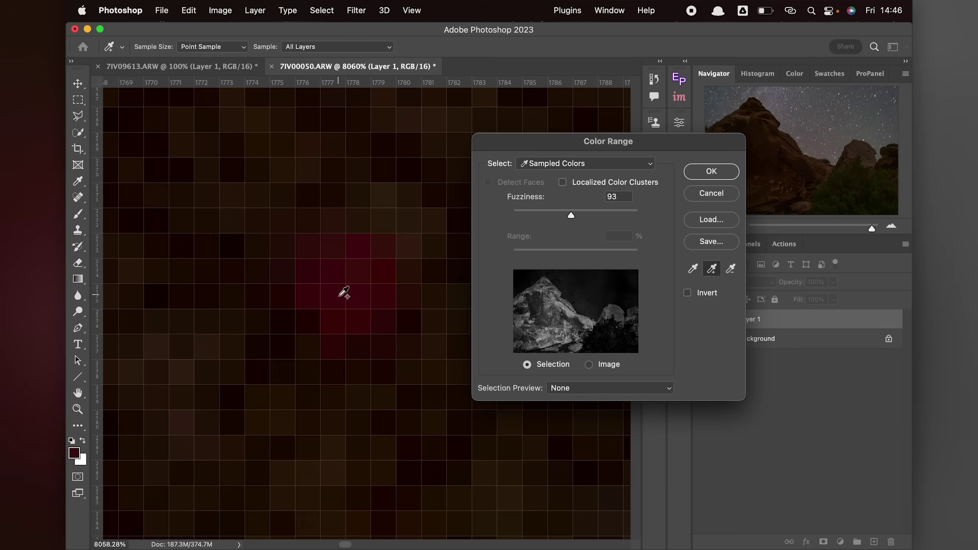
{"action": "left_click", "coordinate": [332, 254]}
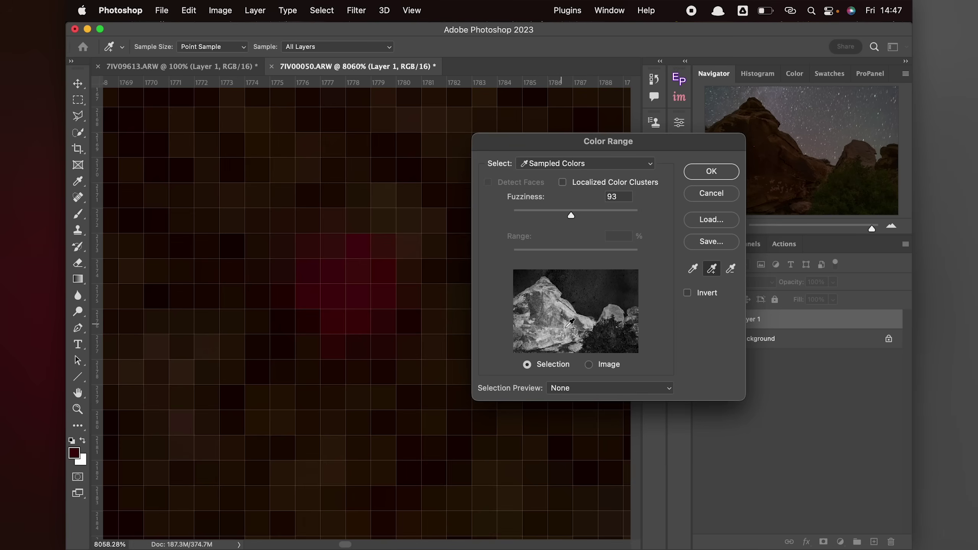
{"action": "left_click_drag", "start_coordinate": [572, 217], "coordinate": [530, 217]}
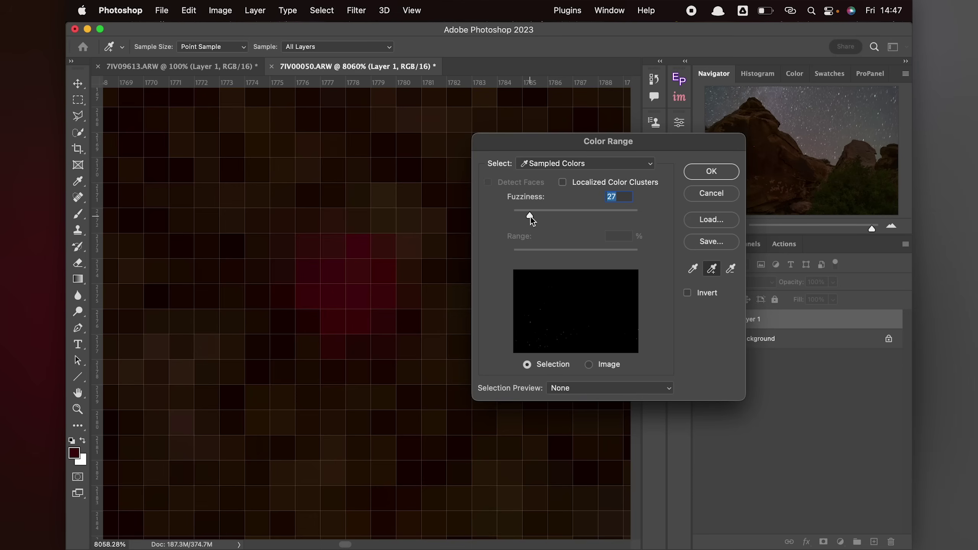
Step: Accept the red Color Range selection and check it up close
{"action": "left_click", "coordinate": [696, 175]}
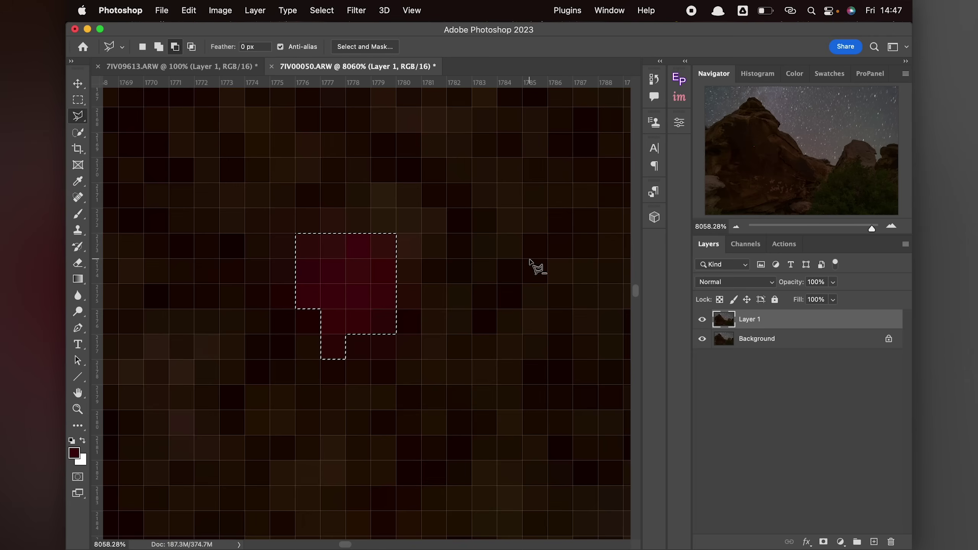
{"action": "scroll", "coordinate": [537, 267], "scroll_direction": "down", "scroll_amount": 10}
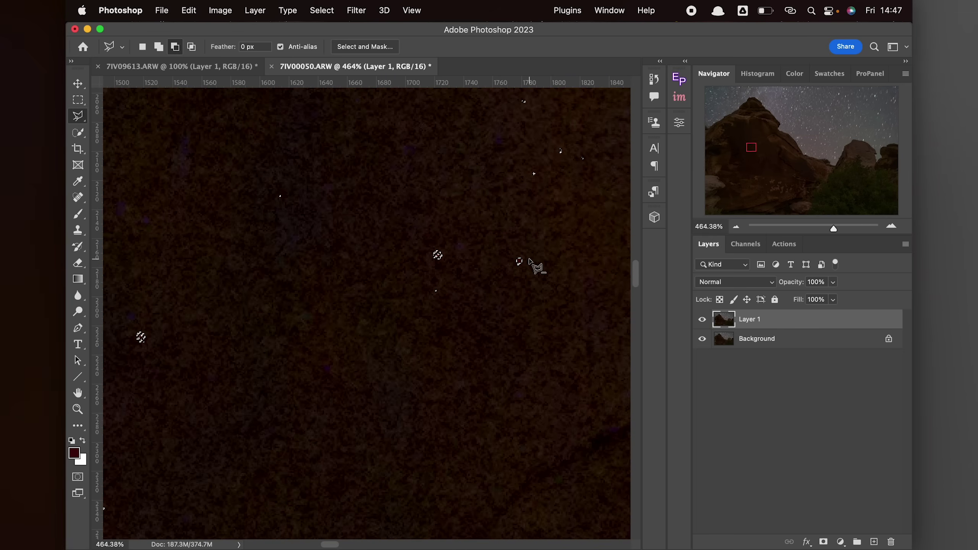
{"action": "scroll", "coordinate": [537, 267], "scroll_direction": "down", "scroll_amount": 3}
{"action": "scroll", "coordinate": [537, 267], "scroll_direction": "up", "scroll_amount": 5}
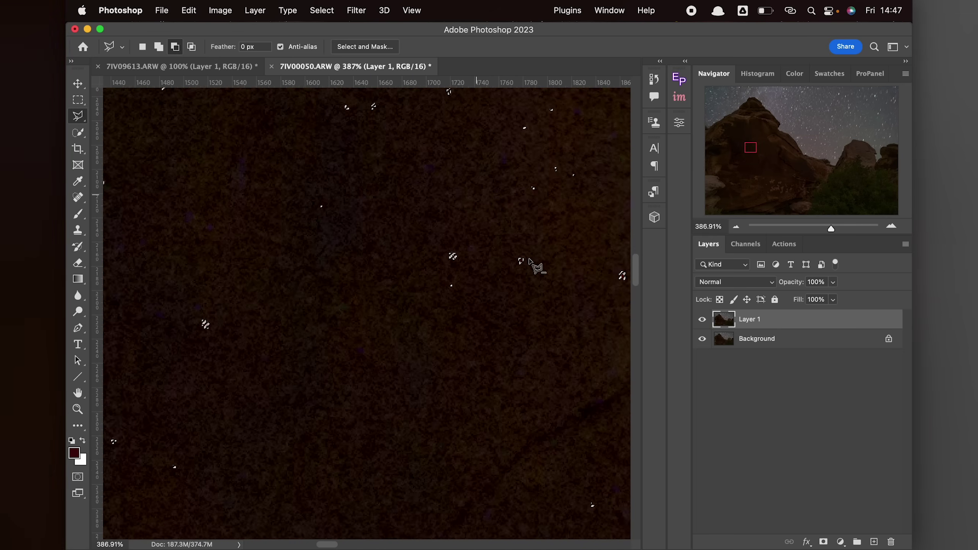
{"action": "scroll", "coordinate": [537, 267], "scroll_direction": "up", "scroll_amount": 3}
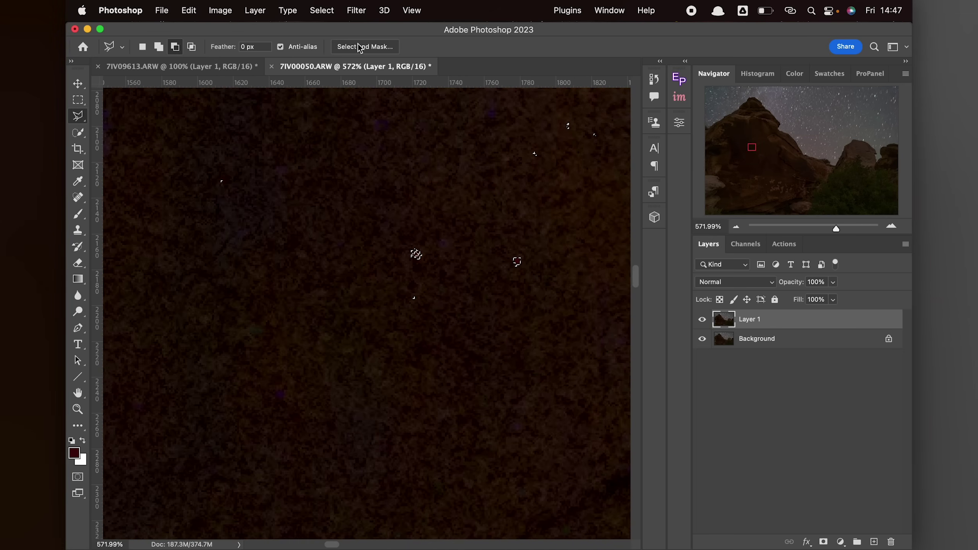
Step: Expand the red hot-pixel selection by 3 pixels
{"action": "left_click", "coordinate": [324, 10]}
{"action": "mouse_move", "coordinate": [425, 200]}
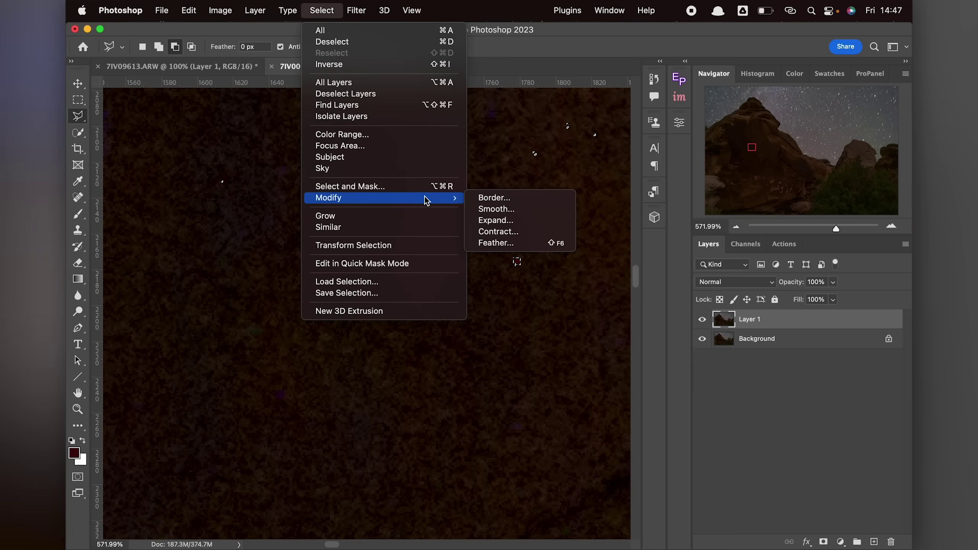
{"action": "left_click", "coordinate": [501, 222]}
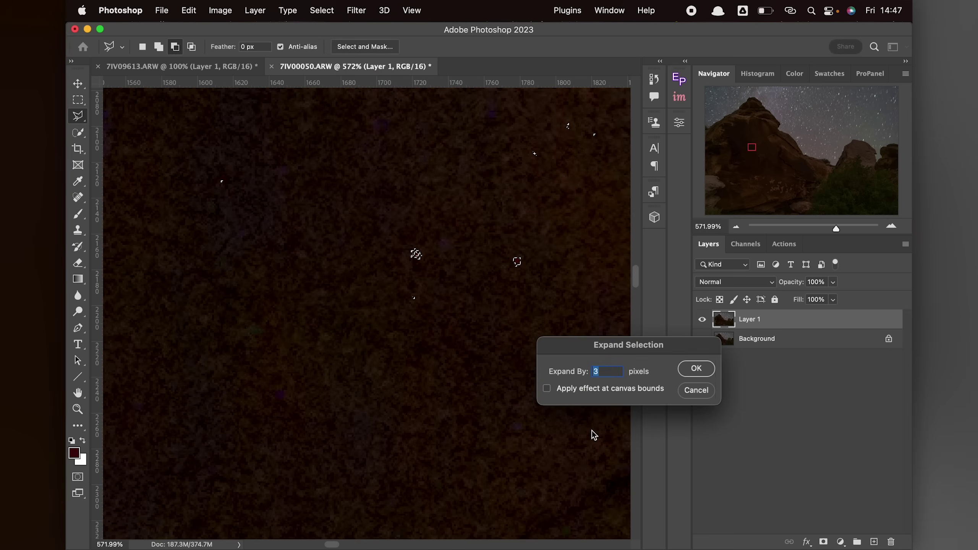
{"action": "left_click", "coordinate": [706, 371]}
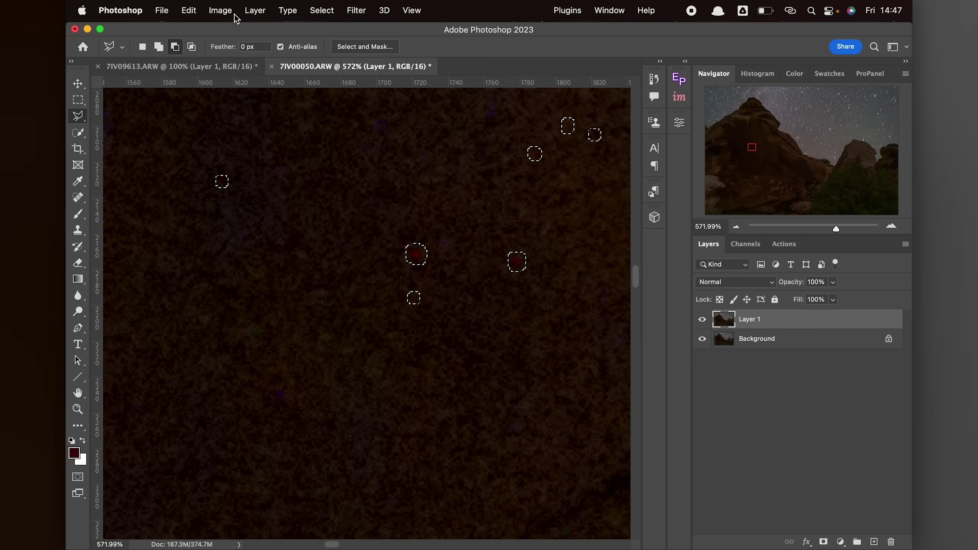
Step: Feather the selection with a 2-pixel radius
{"action": "left_click", "coordinate": [330, 12]}
{"action": "mouse_move", "coordinate": [421, 200]}
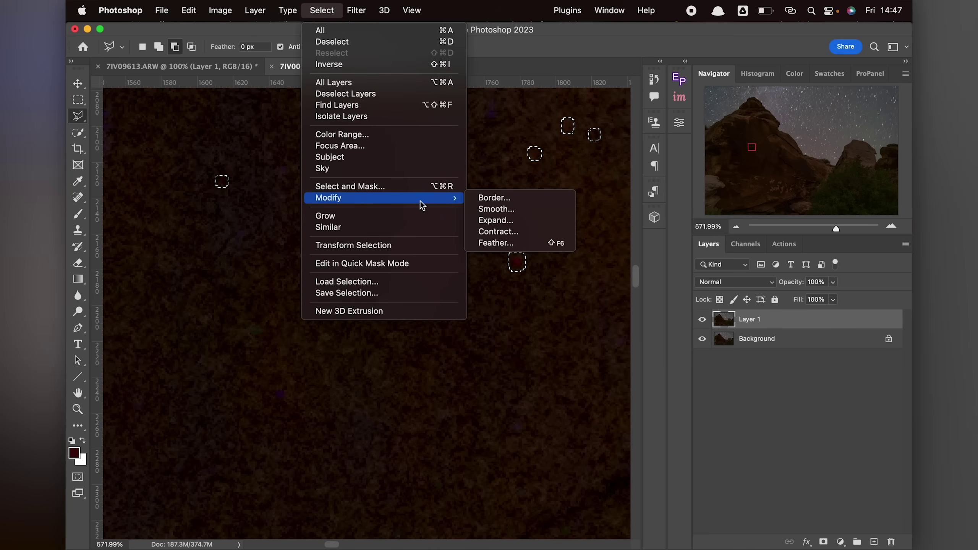
{"action": "left_click", "coordinate": [516, 242]}
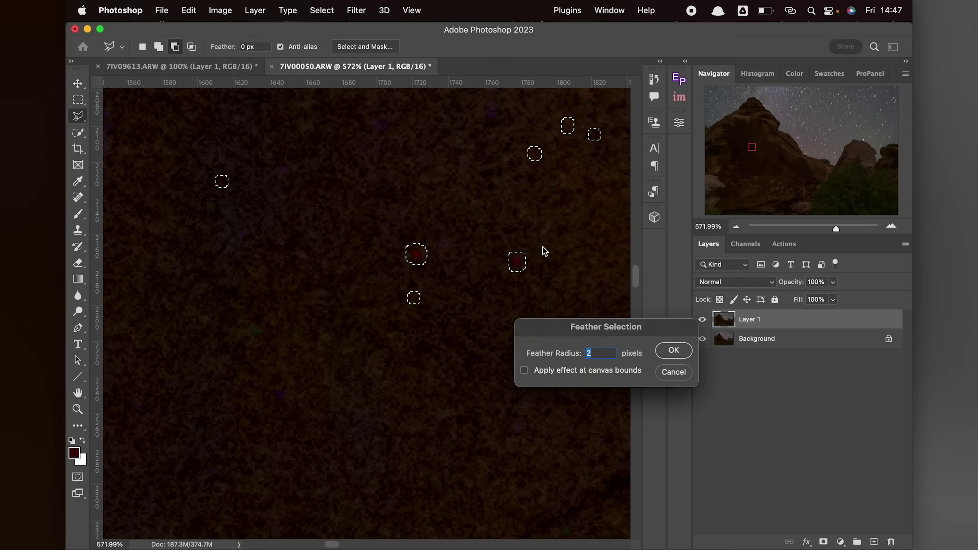
{"action": "left_click", "coordinate": [685, 350]}
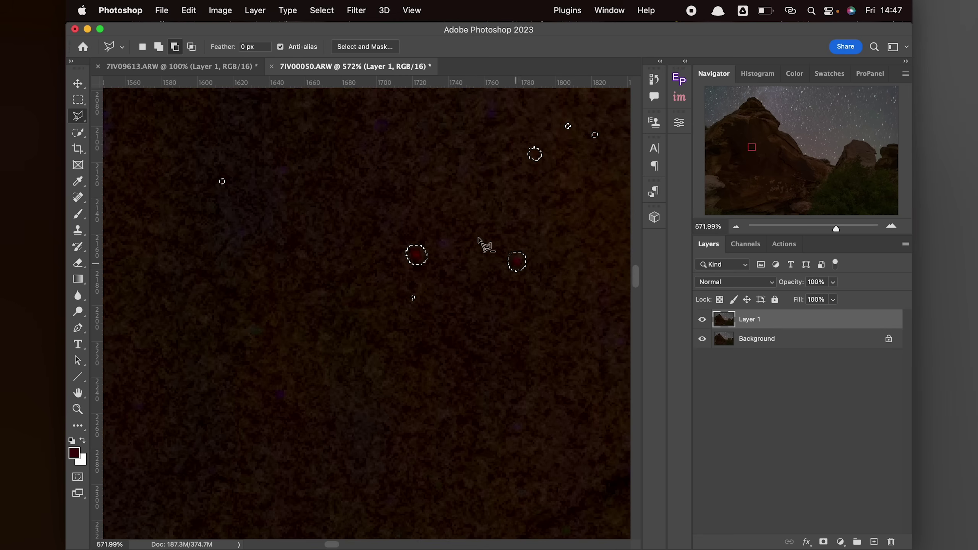
Step: Fill the red hot-pixel selection using Edit > Fill with Content-Aware contents
{"action": "left_click", "coordinate": [189, 11]}
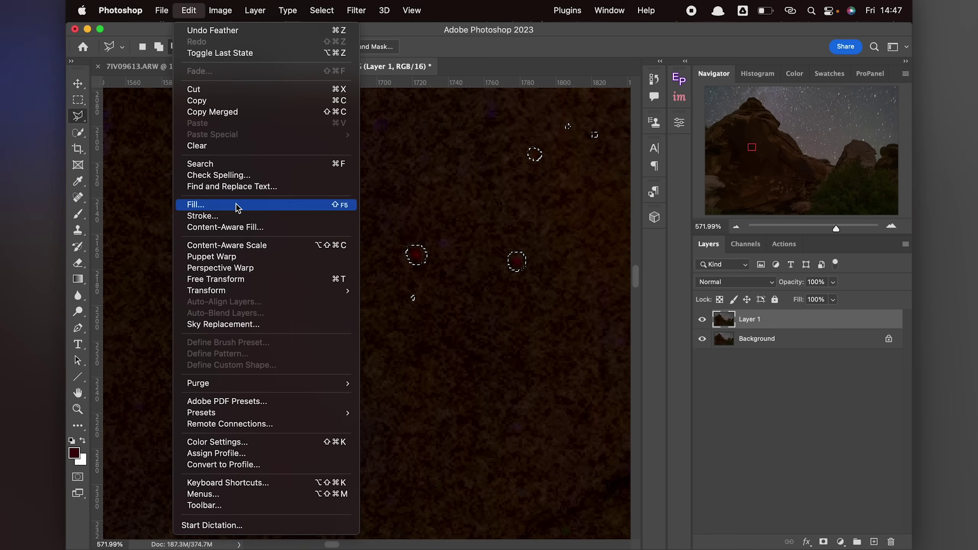
{"action": "left_click", "coordinate": [196, 205]}
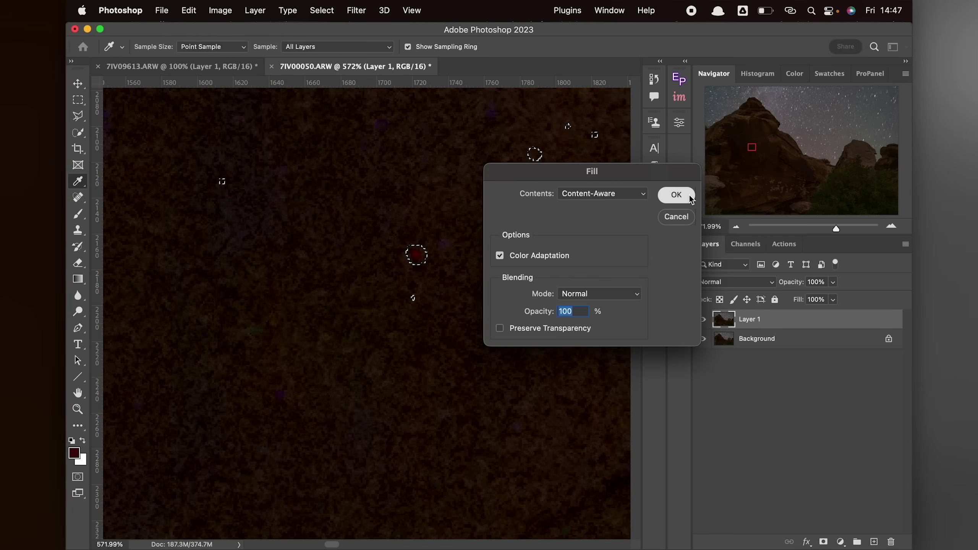
{"action": "left_click", "coordinate": [680, 194]}
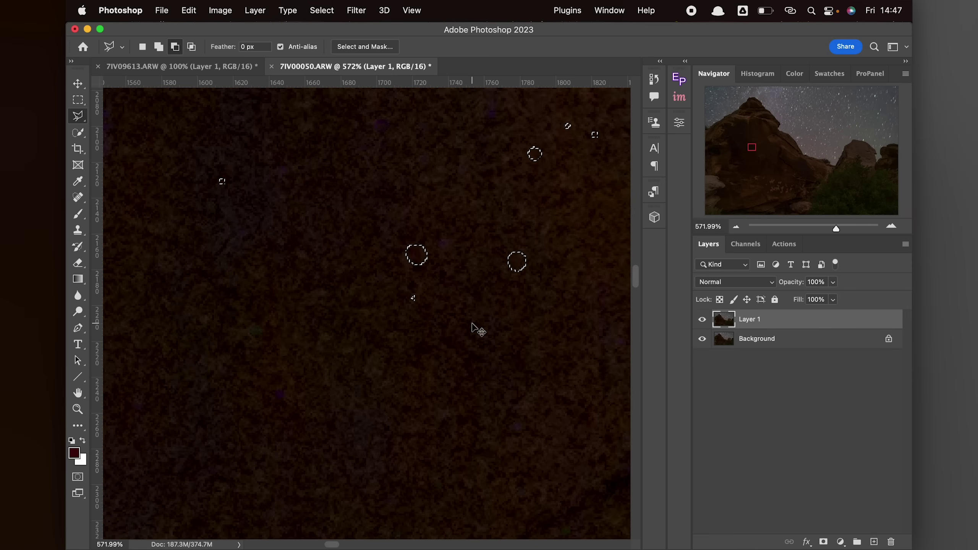
Step: Deselect, then pan around and zoom to about 156% on the cleaned petroglyphs
{"action": "key", "text": "super+d"}
{"action": "scroll", "coordinate": [472, 325], "scroll_direction": "down", "scroll_amount": 10}
{"action": "scroll", "coordinate": [478, 360], "scroll_direction": "down", "scroll_amount": 1}
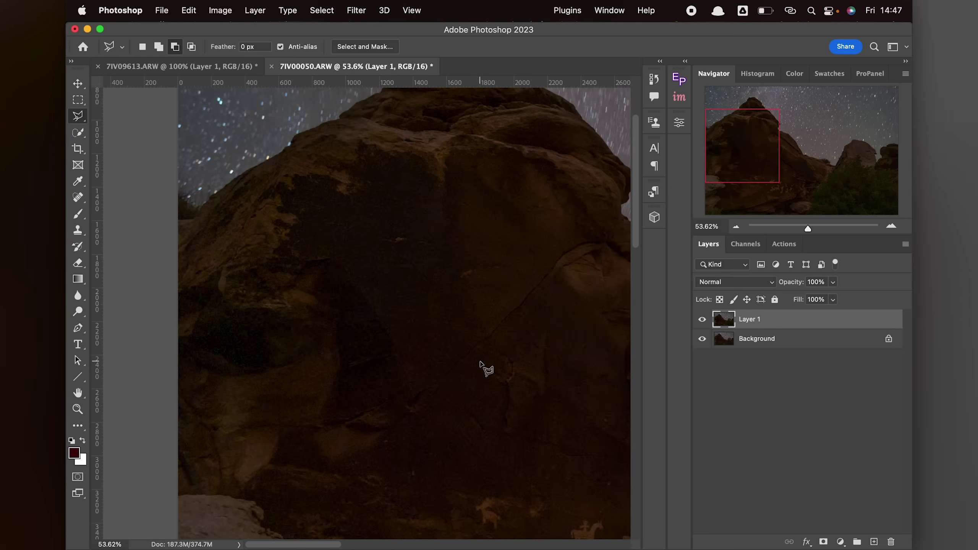
{"action": "left_click_drag", "start_coordinate": [478, 360], "coordinate": [330, 157]}
{"action": "left_click_drag", "start_coordinate": [479, 339], "coordinate": [314, 243]}
{"action": "scroll", "coordinate": [314, 242], "scroll_direction": "right", "scroll_amount": 5}
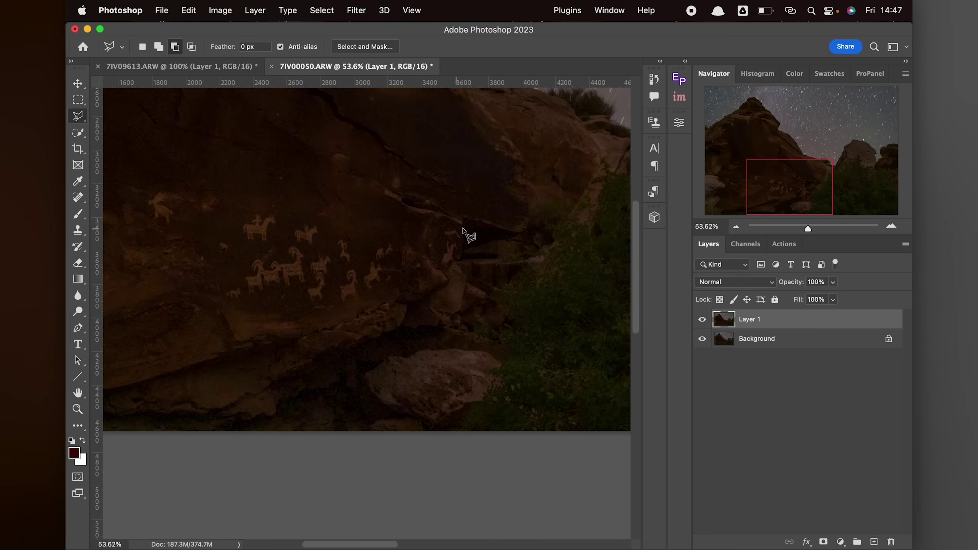
{"action": "mouse_move", "coordinate": [493, 225]}
{"action": "left_mouse_down"}
{"action": "mouse_move", "coordinate": [389, 367]}
{"action": "mouse_move", "coordinate": [408, 375]}
{"action": "left_mouse_up"}
{"action": "left_click_drag", "start_coordinate": [340, 366], "coordinate": [485, 277]}
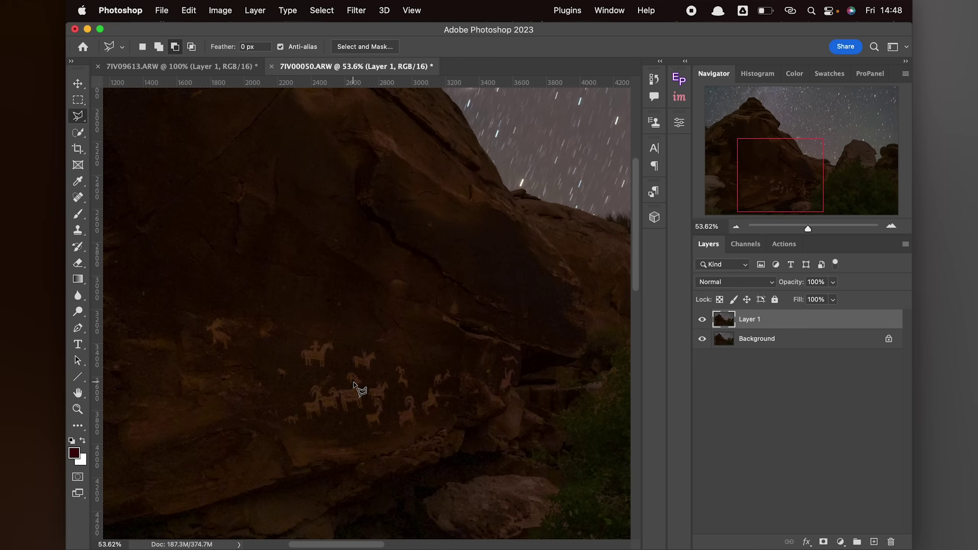
{"action": "scroll", "coordinate": [356, 388], "scroll_direction": "up", "scroll_amount": 5}
{"action": "left_click", "coordinate": [701, 320]}
{"action": "left_click", "coordinate": [702, 319]}
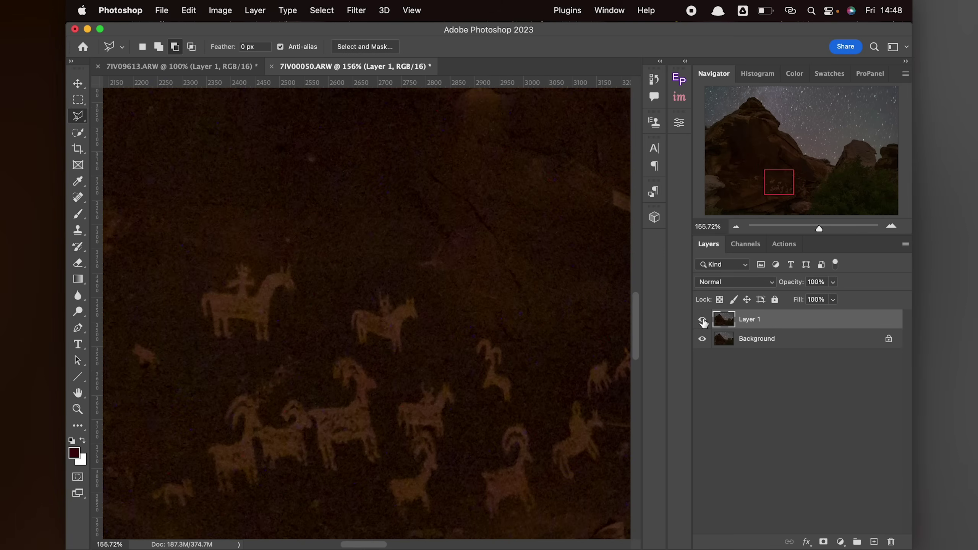
{"action": "left_click", "coordinate": [702, 320]}
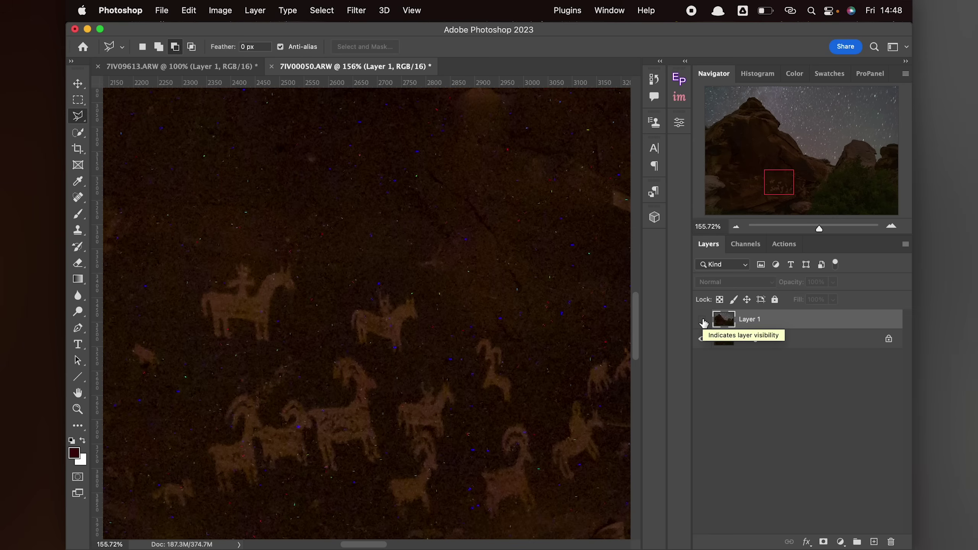
{"action": "left_click", "coordinate": [703, 321]}
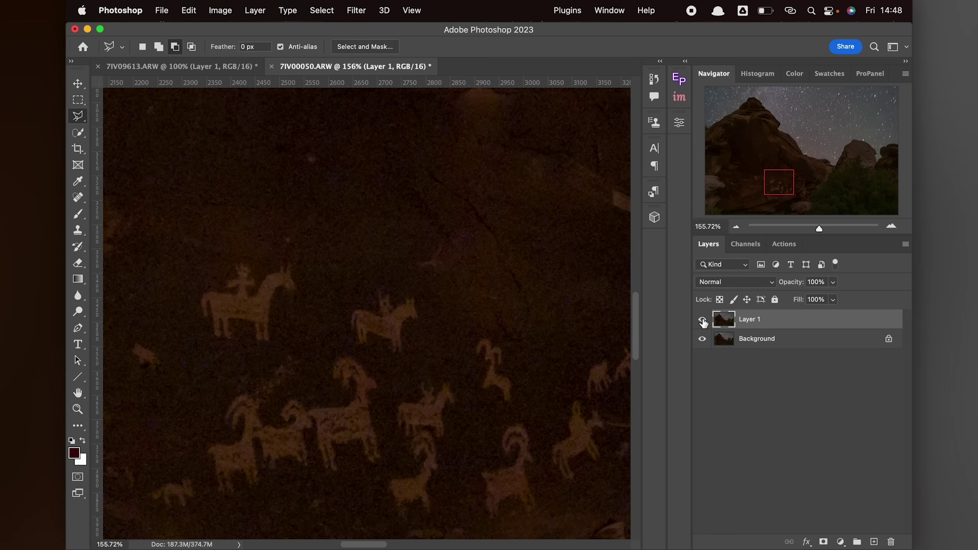